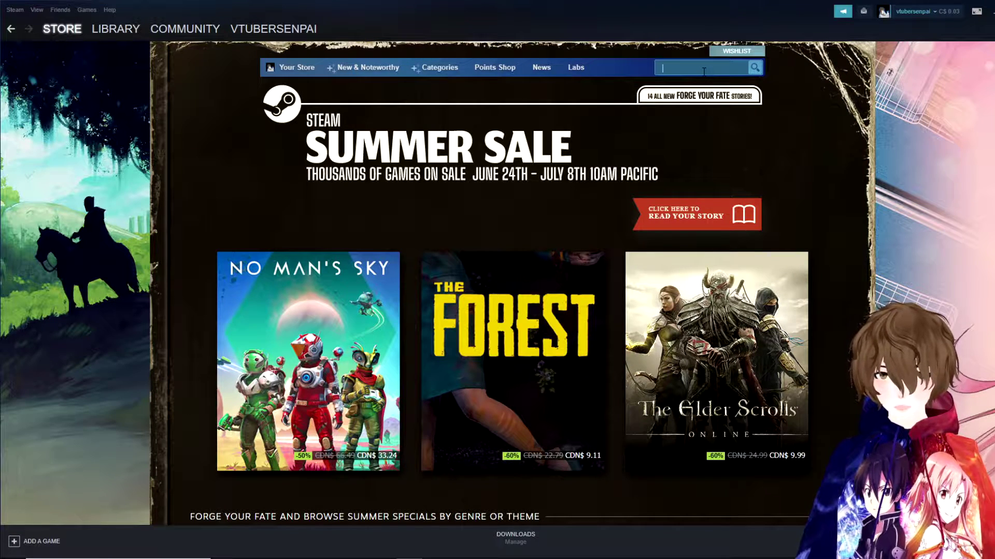
Step: Search the Steam store for 'prprlive' and open the PrprLive store page
type("prprlive")
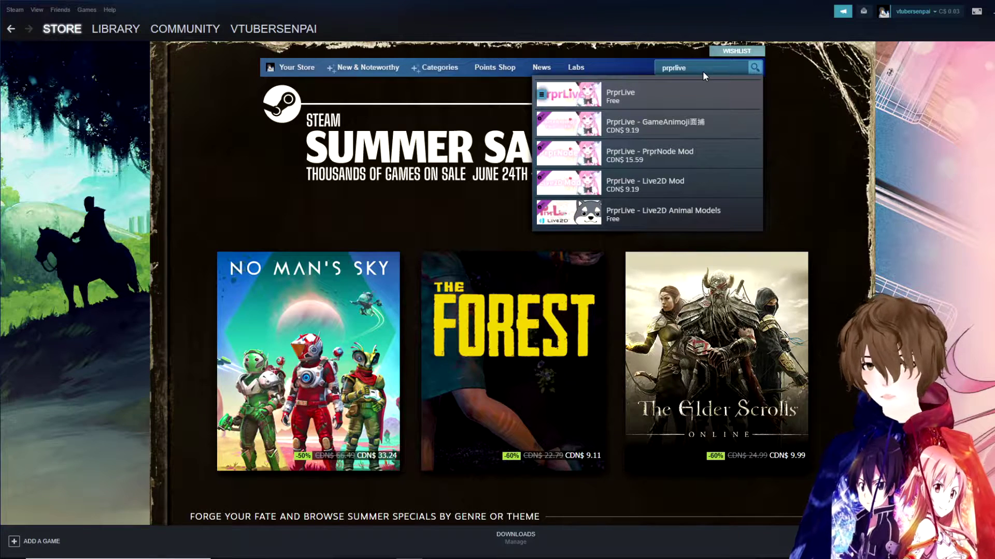
key("Return")
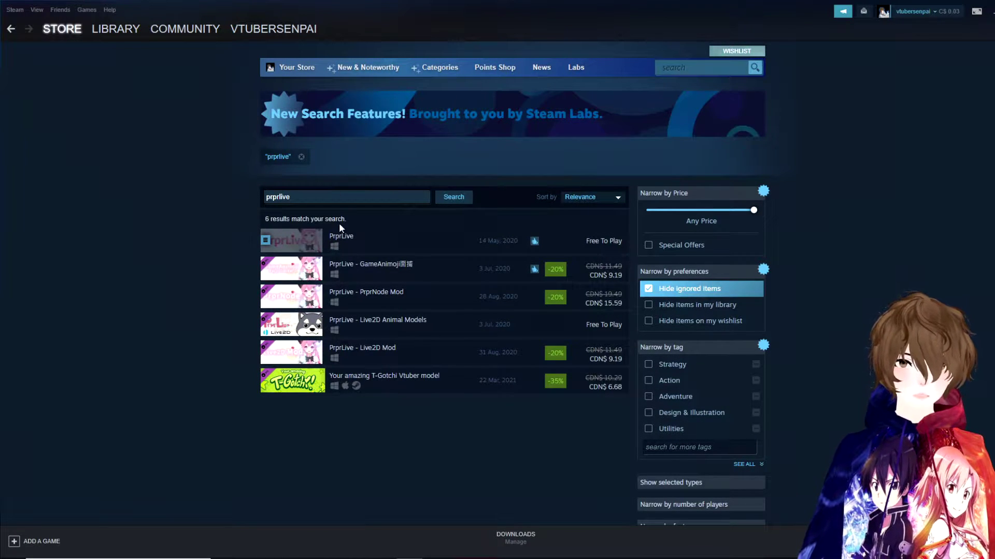
mouse_move(357, 251)
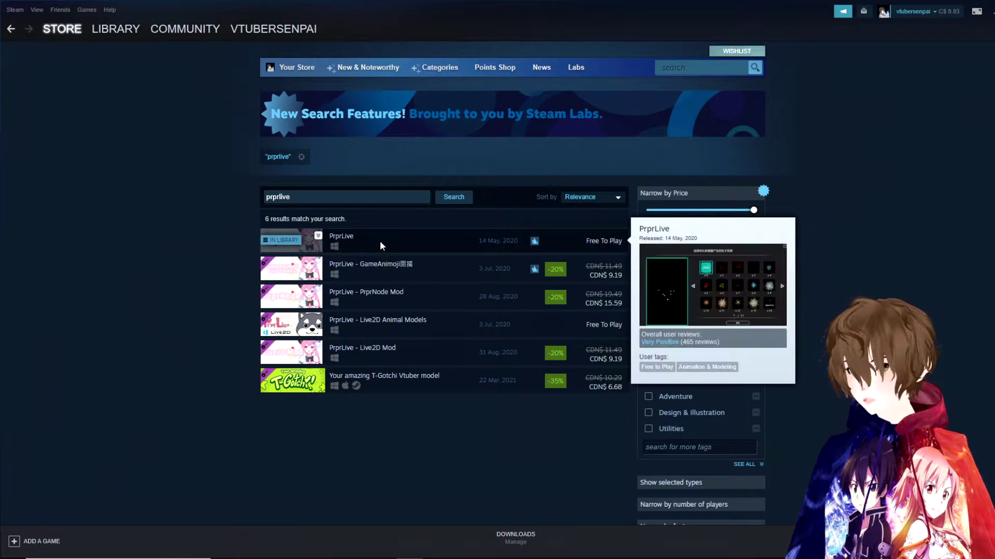
left_click(380, 240)
scroll(179, 232, "down", 2)
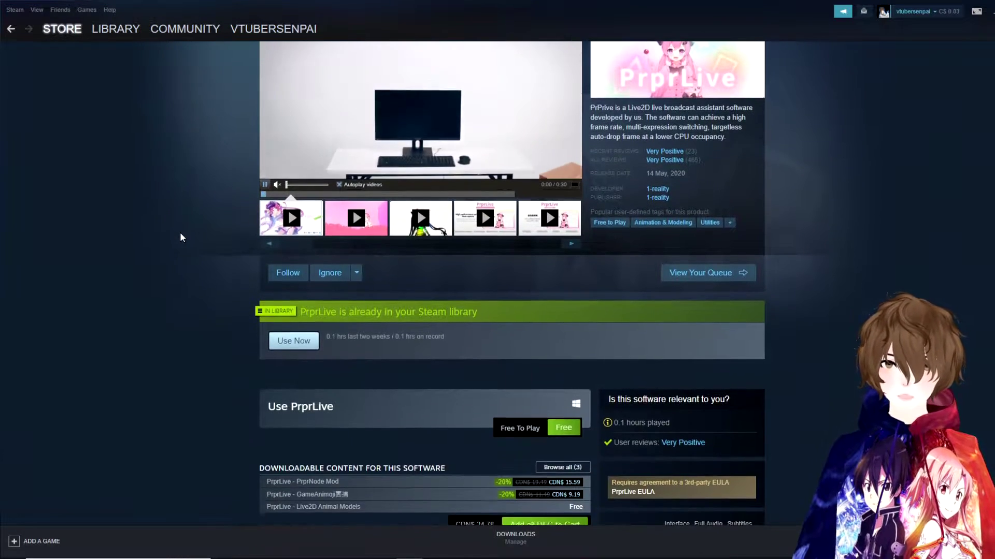
scroll(180, 237, "down", 2)
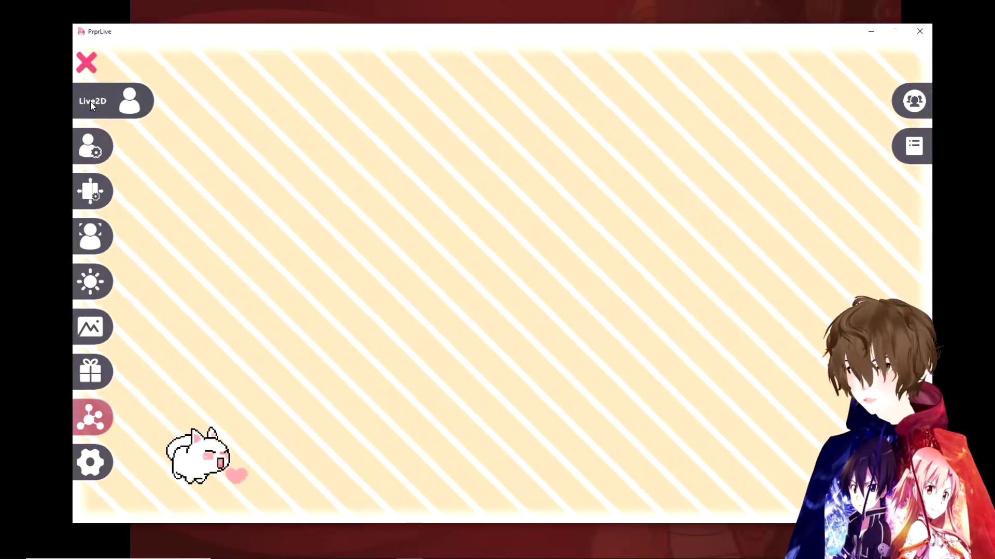
Step: Load CMS118a.model3.json from the Live2D panel and place the model on the stage
left_click(90, 101)
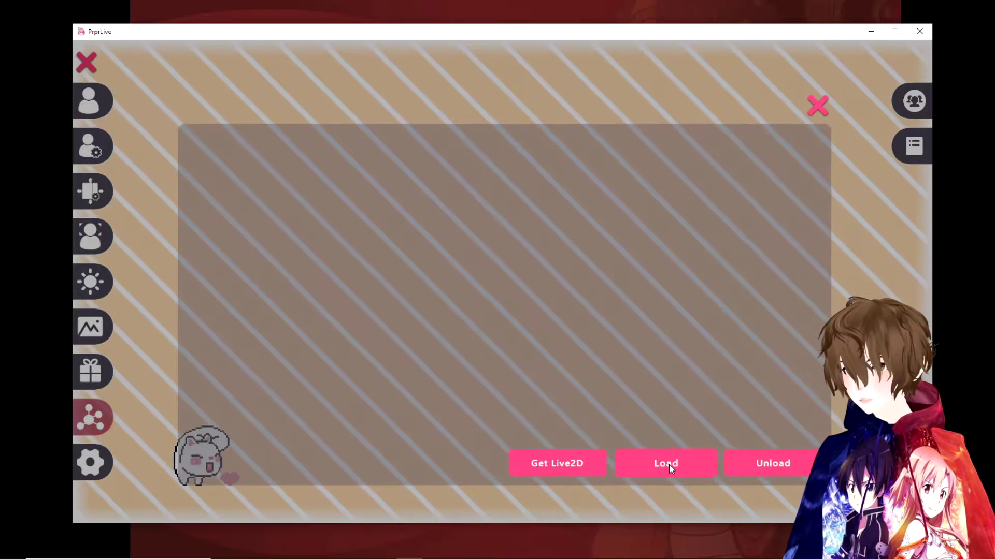
left_click(668, 464)
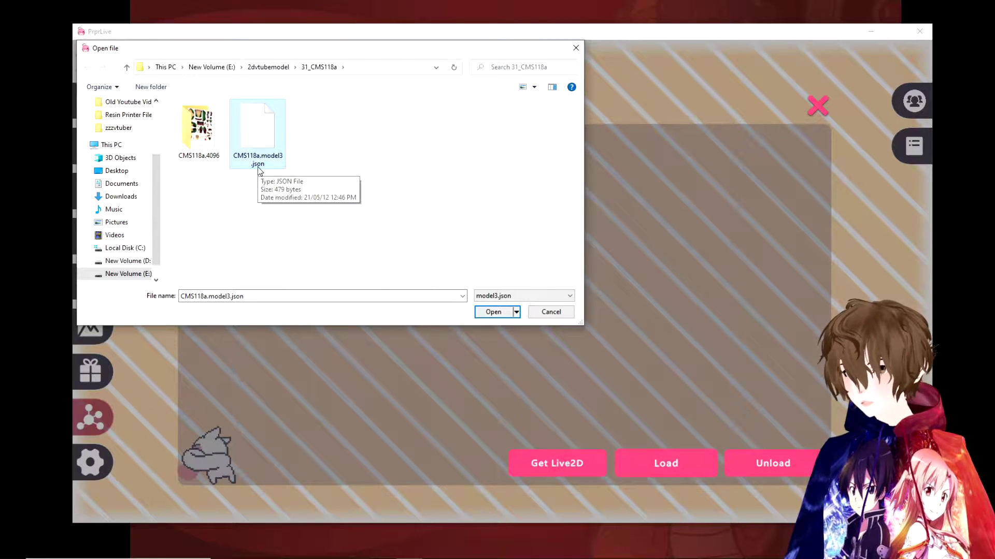
left_click(489, 313)
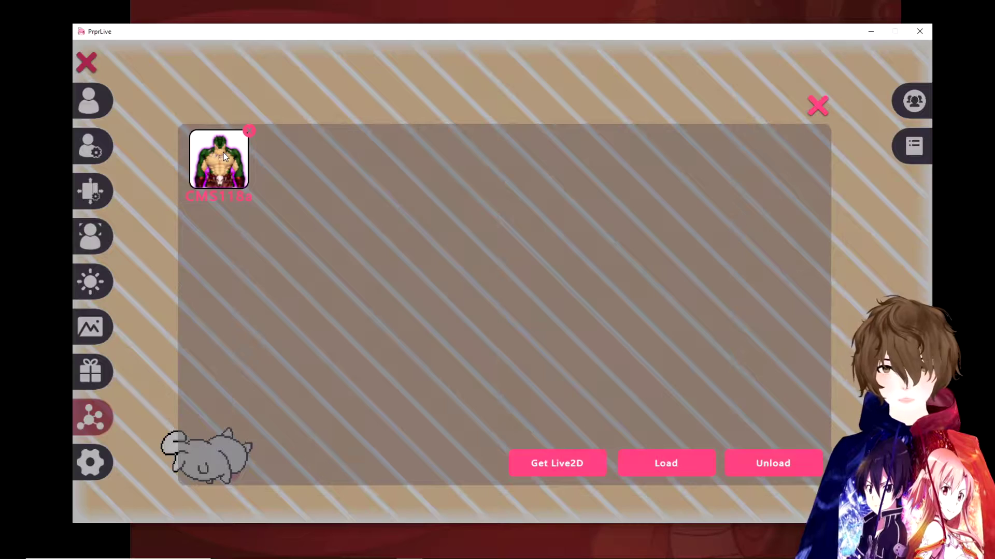
left_click(226, 156)
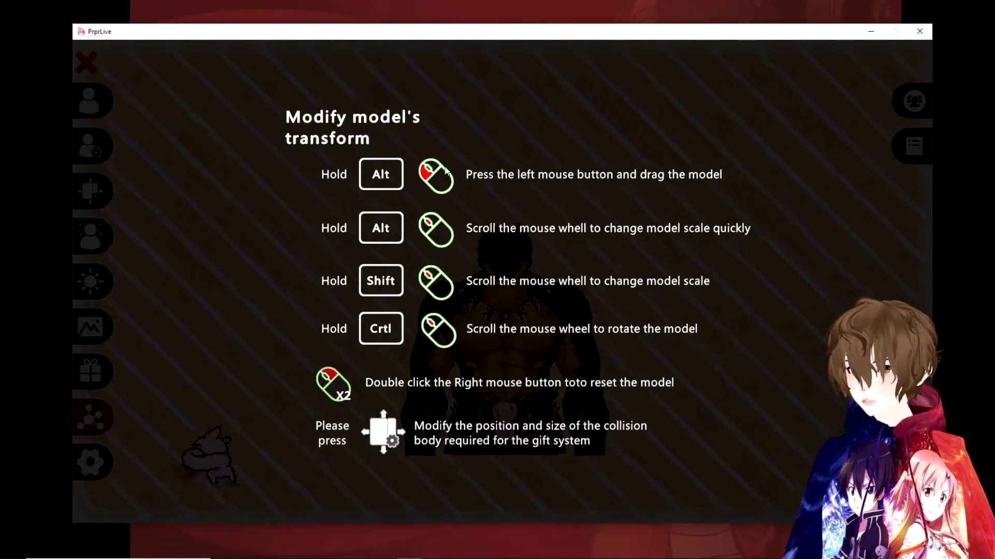
Step: Dismiss the transform help and enlarge the CMS118a crocodile with Alt+scroll
left_click(545, 383)
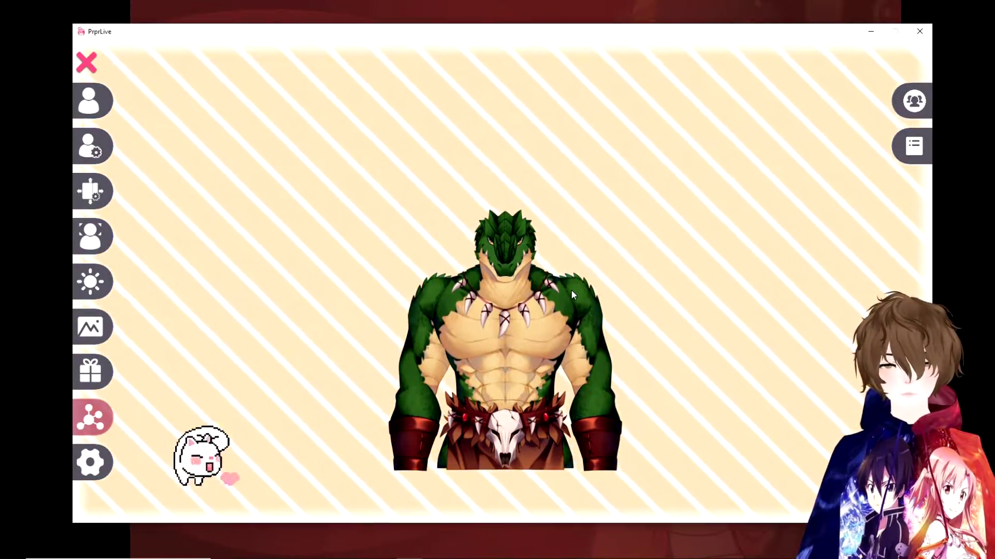
scroll(572, 337, "up", 5)
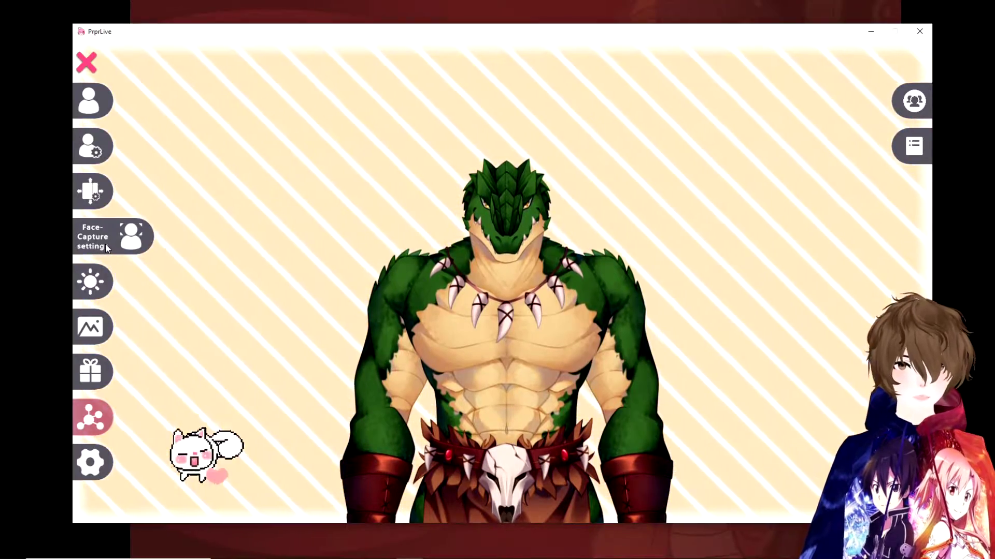
Step: Start face capture from the HD Pro Webcam C920 and turn on Body lock
left_click(102, 244)
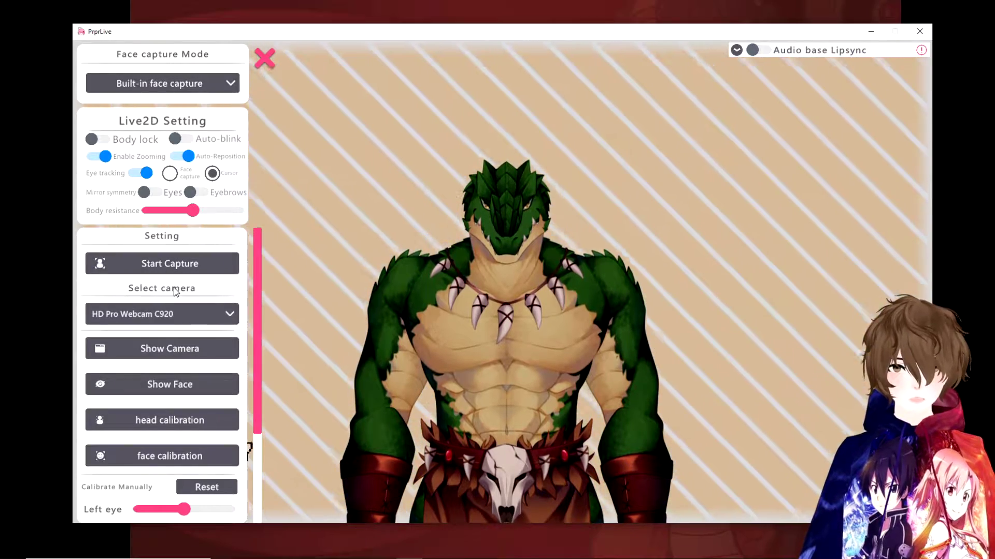
left_click(190, 314)
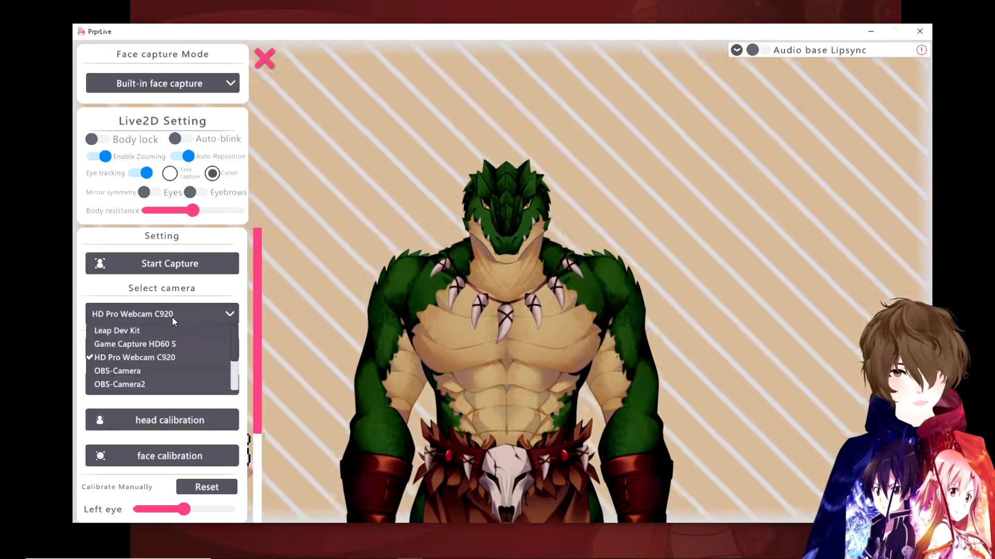
left_click(172, 315)
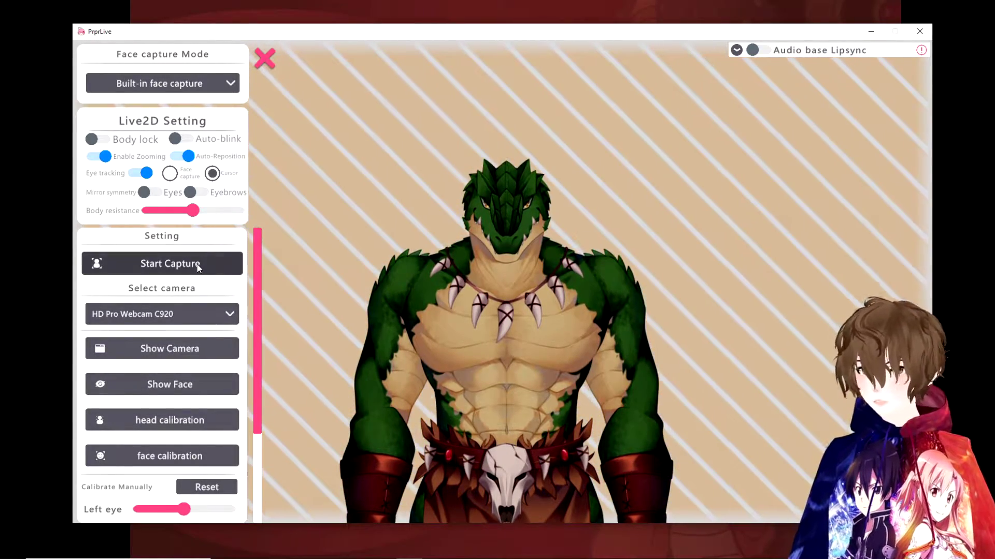
left_click(199, 266)
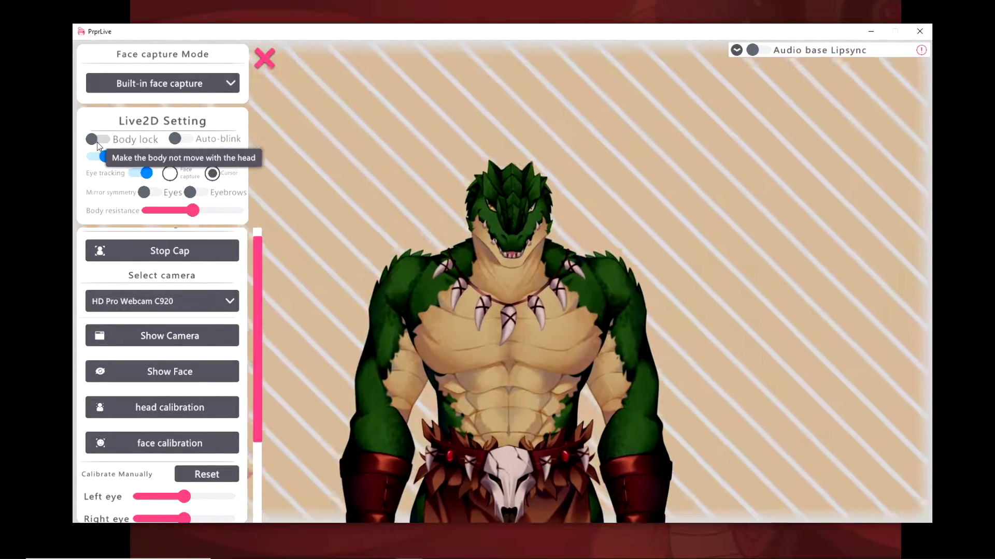
left_click(101, 141)
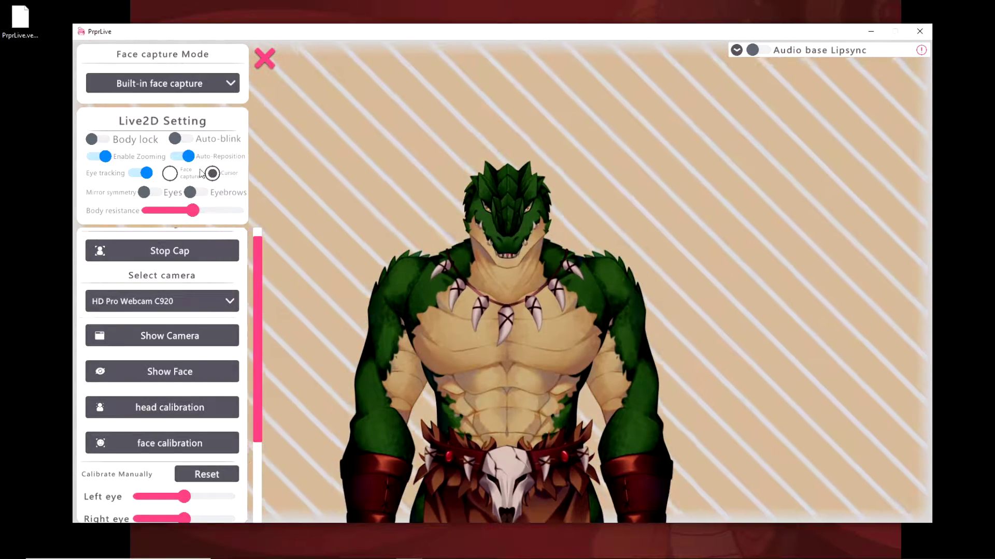
left_click(172, 174)
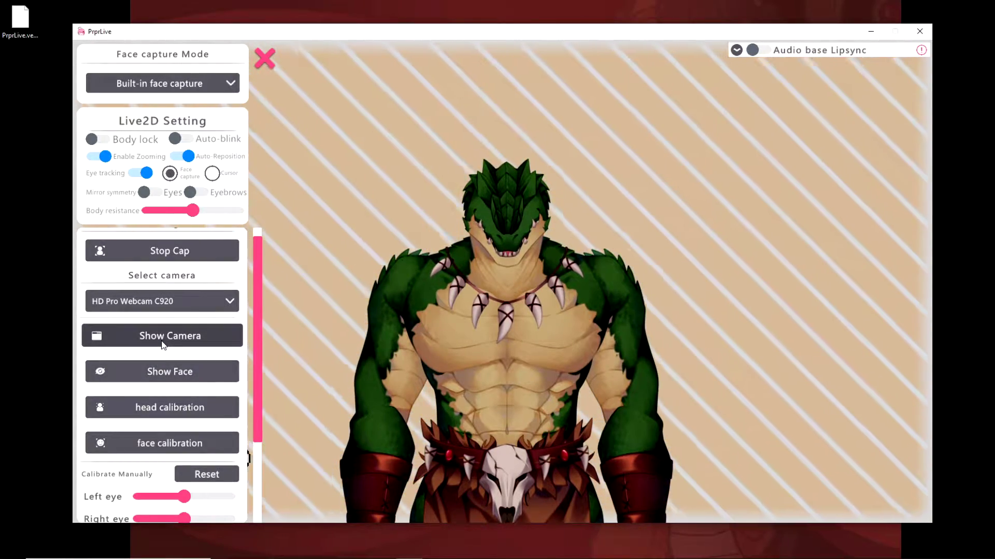
left_click(163, 345)
mouse_move(410, 555)
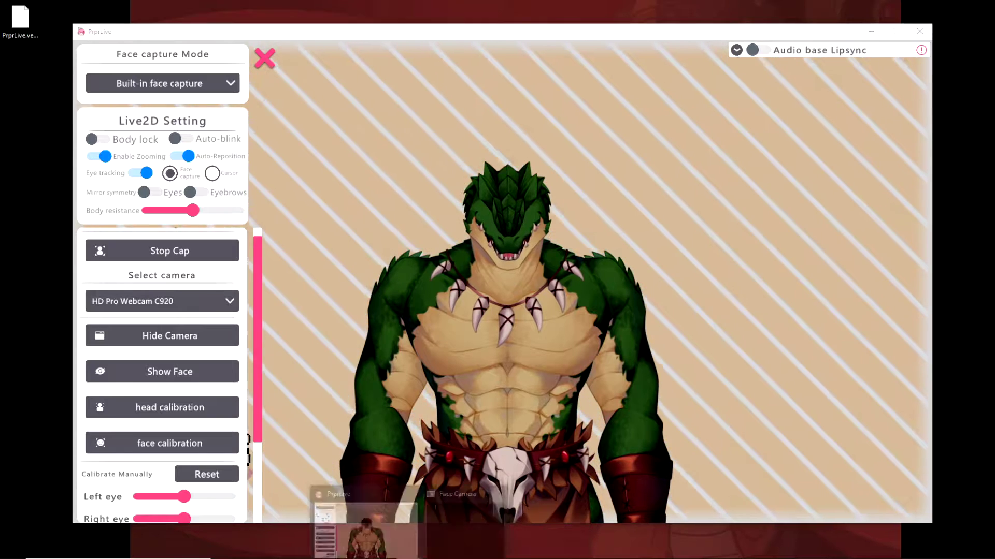
left_click(449, 500)
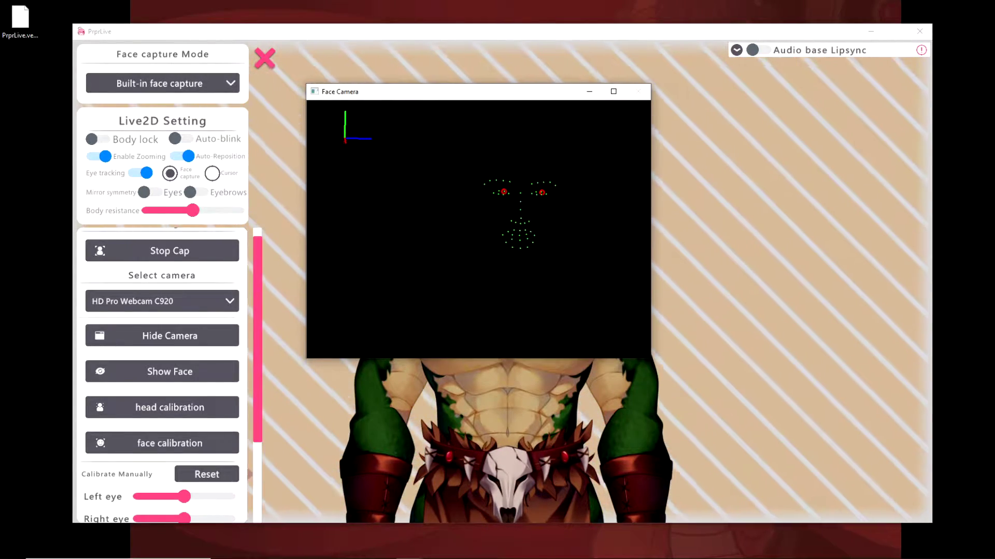
left_click(212, 174)
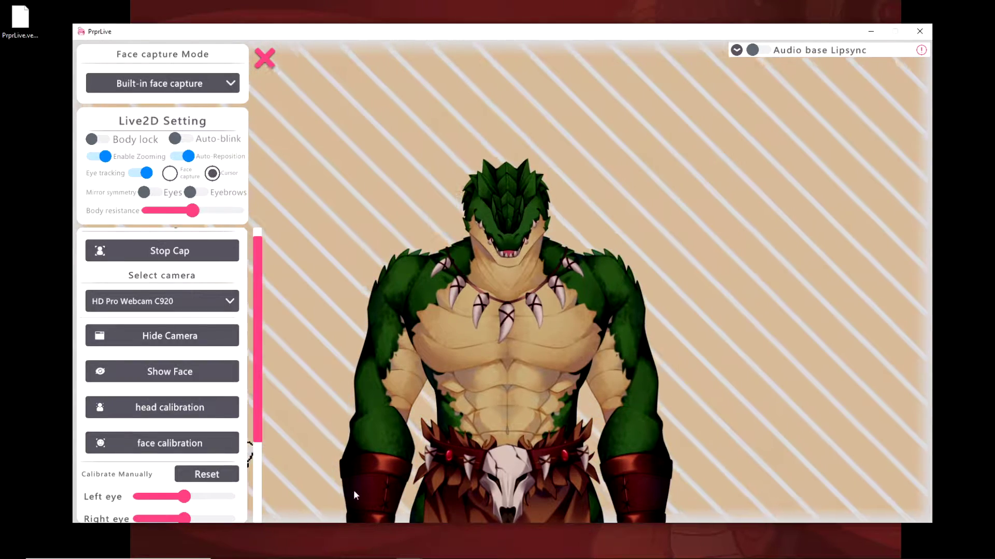
mouse_move(409, 555)
left_click(458, 491)
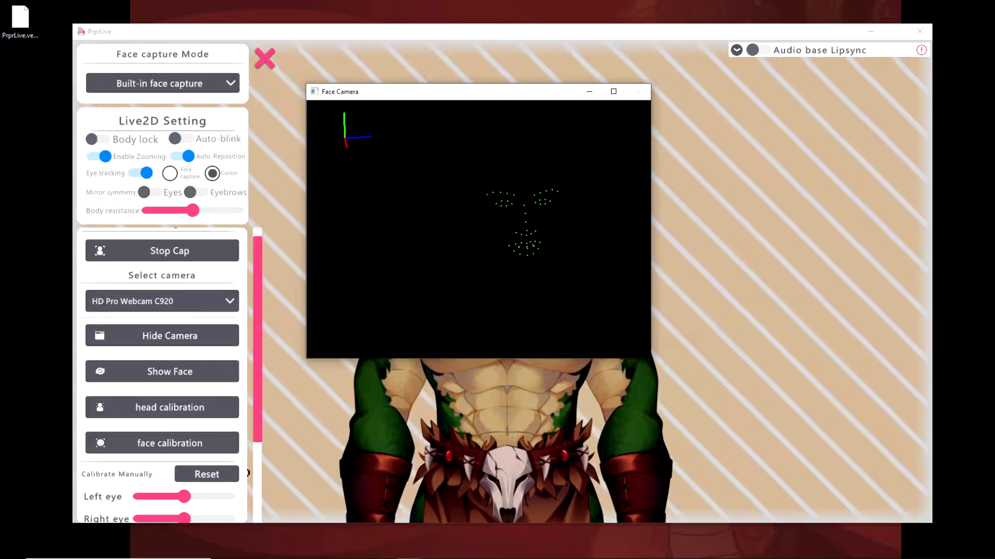
left_click(161, 336)
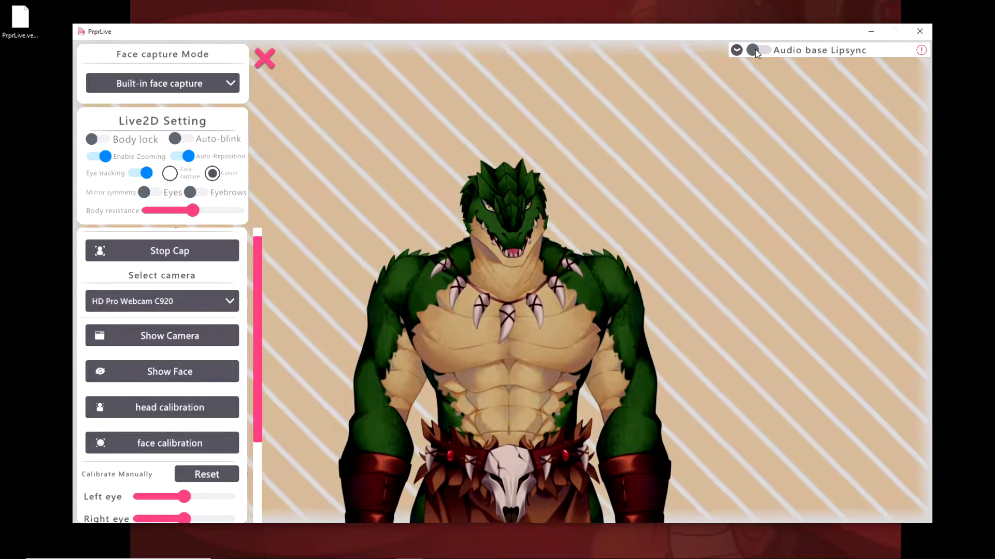
Step: Enable Audio base Lipsync and acknowledge the restart face capture notice
left_click(754, 48)
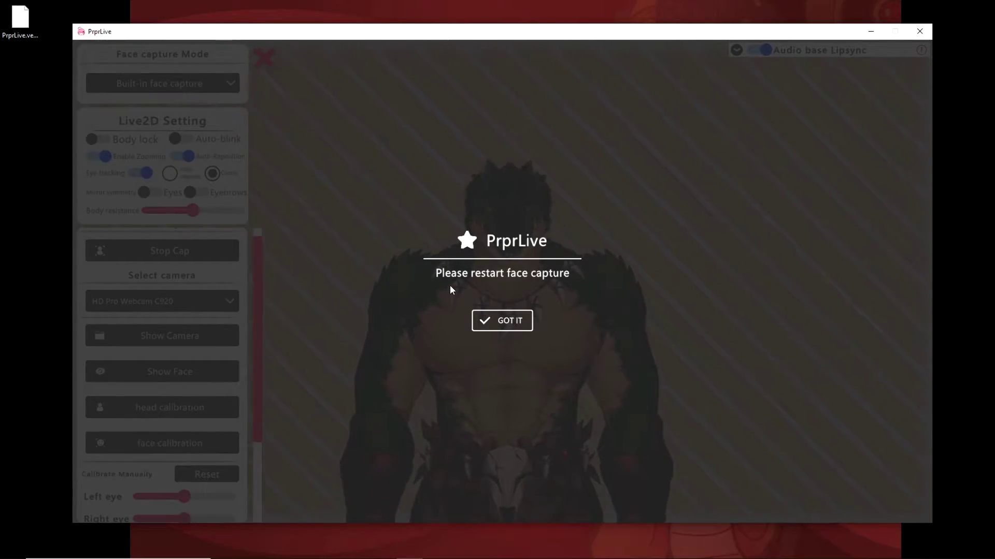
left_click(513, 323)
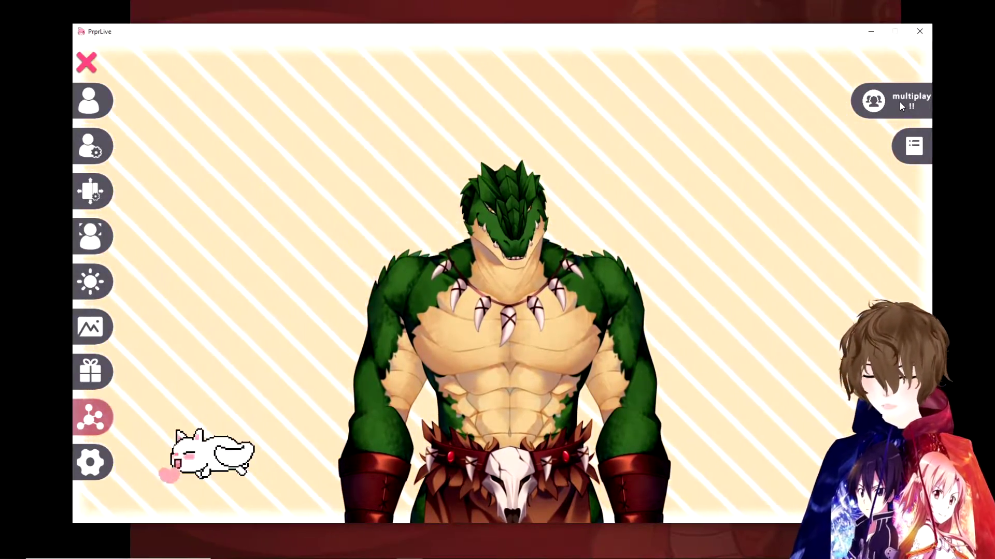
left_click(900, 102)
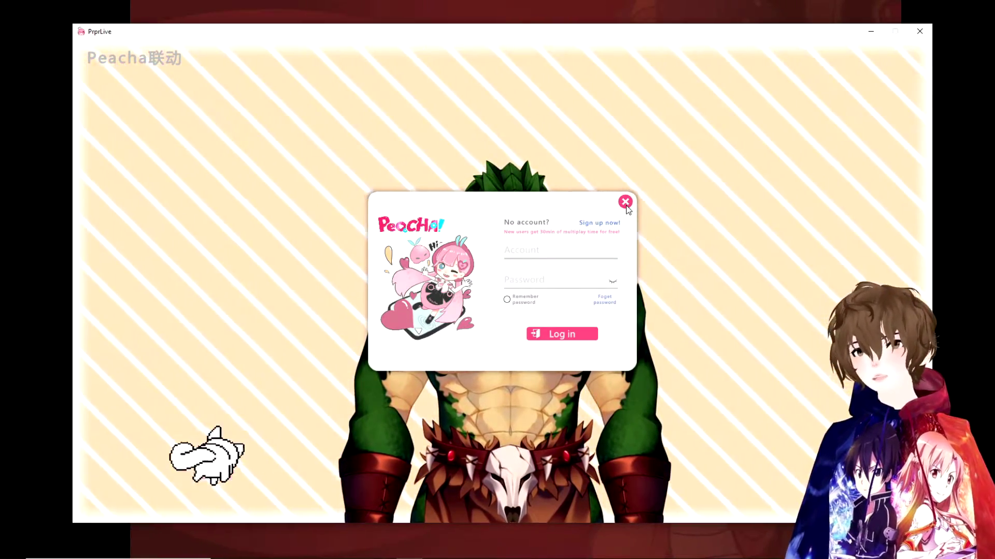
left_click(625, 203)
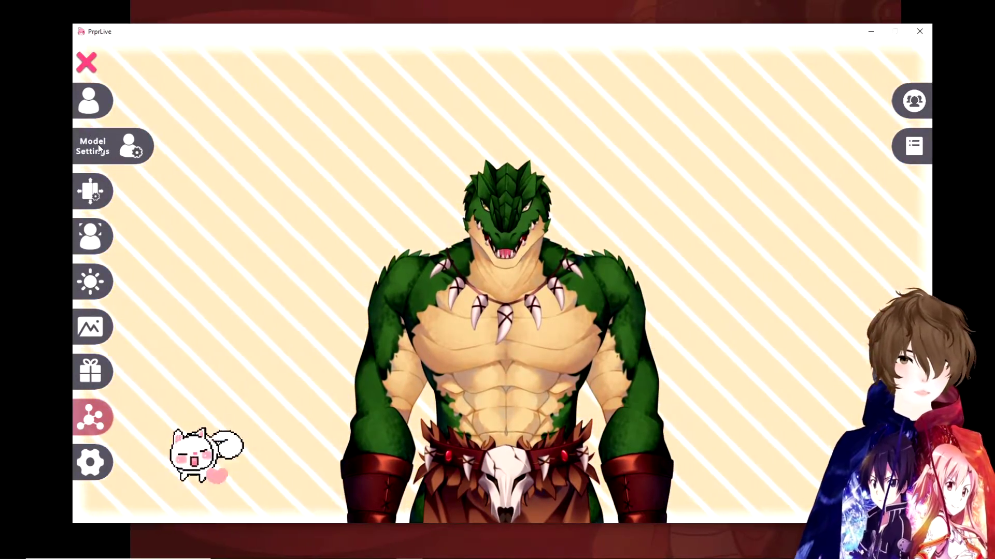
left_click(98, 144)
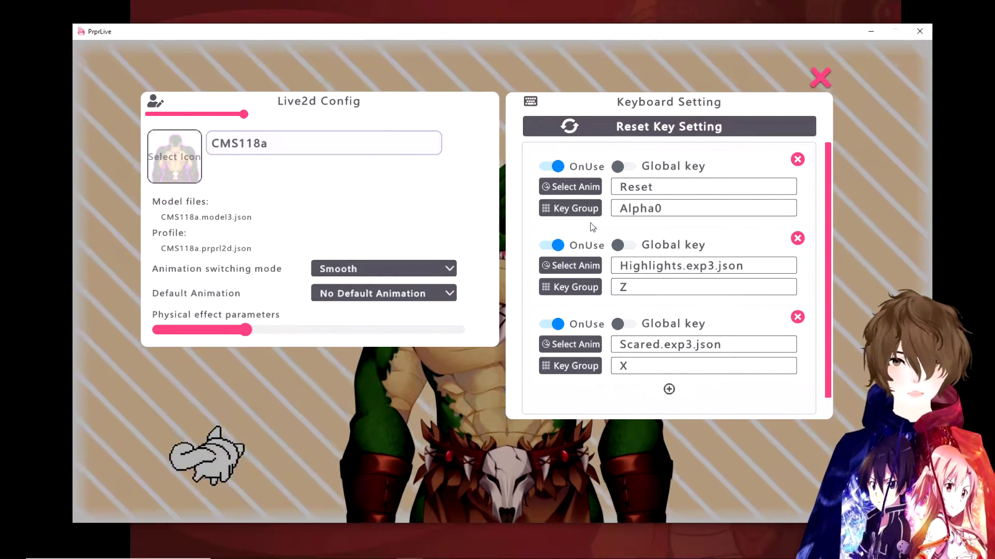
scroll(579, 207, "down", 1)
scroll(604, 285, "up", 1)
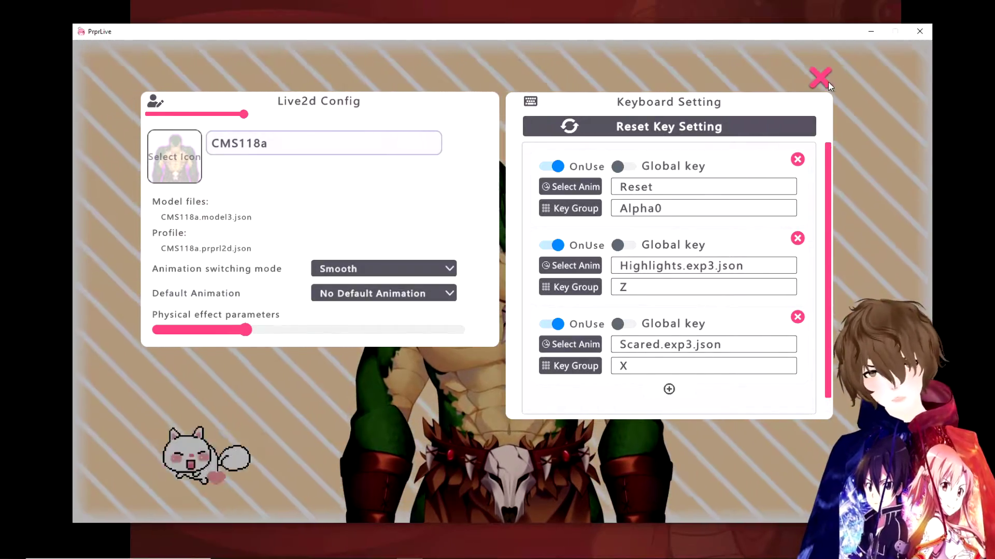
left_click(825, 81)
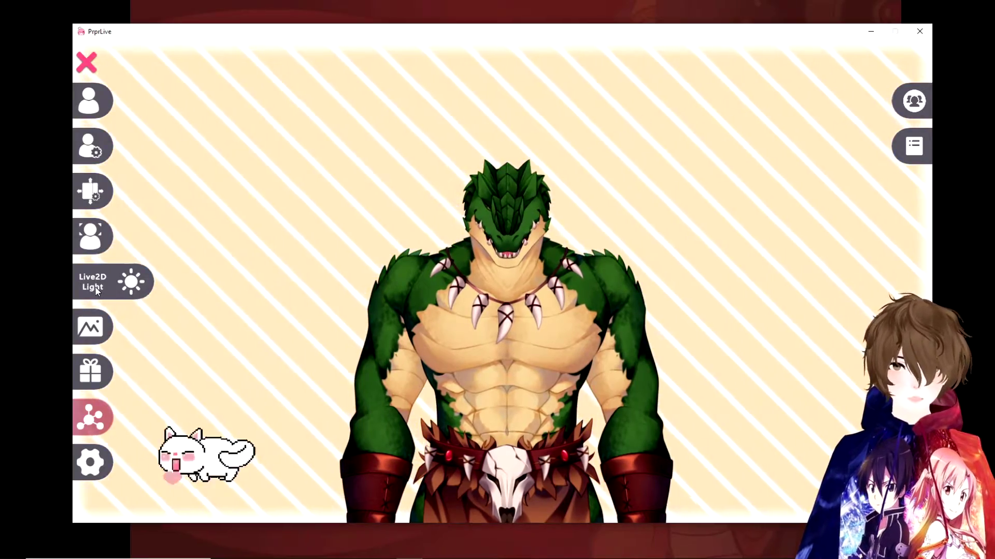
Step: Check the Live2D Light settings, close them, and open the System settings
left_click(97, 290)
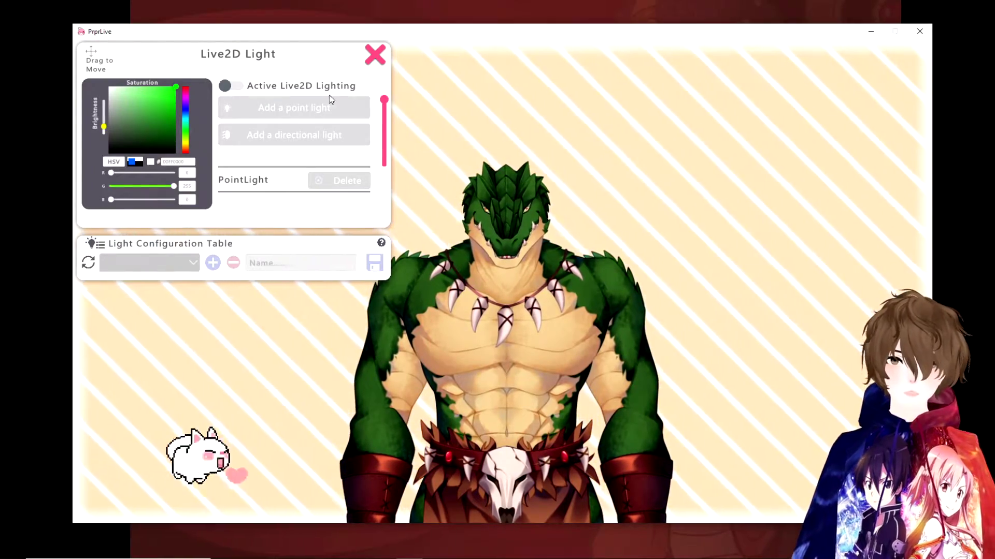
left_click(374, 52)
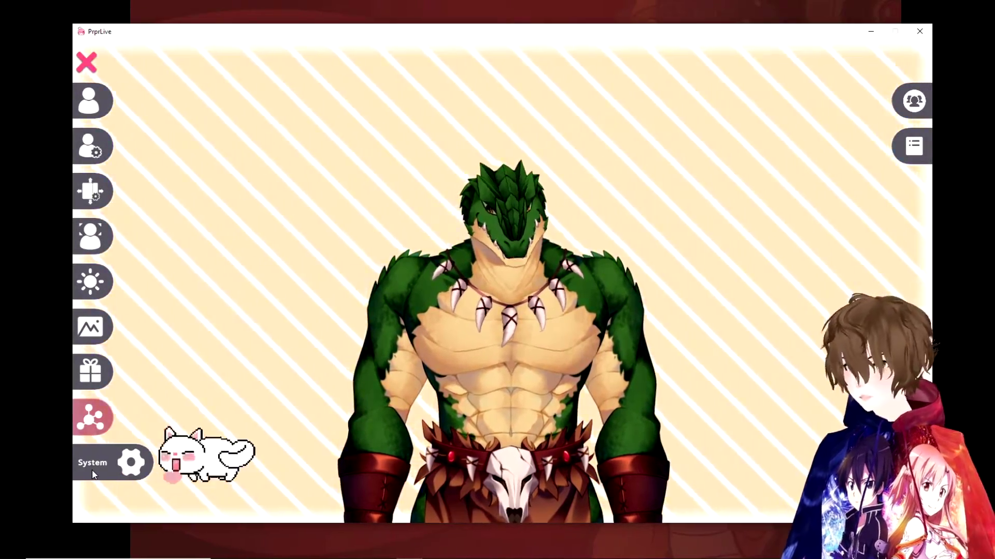
left_click(93, 474)
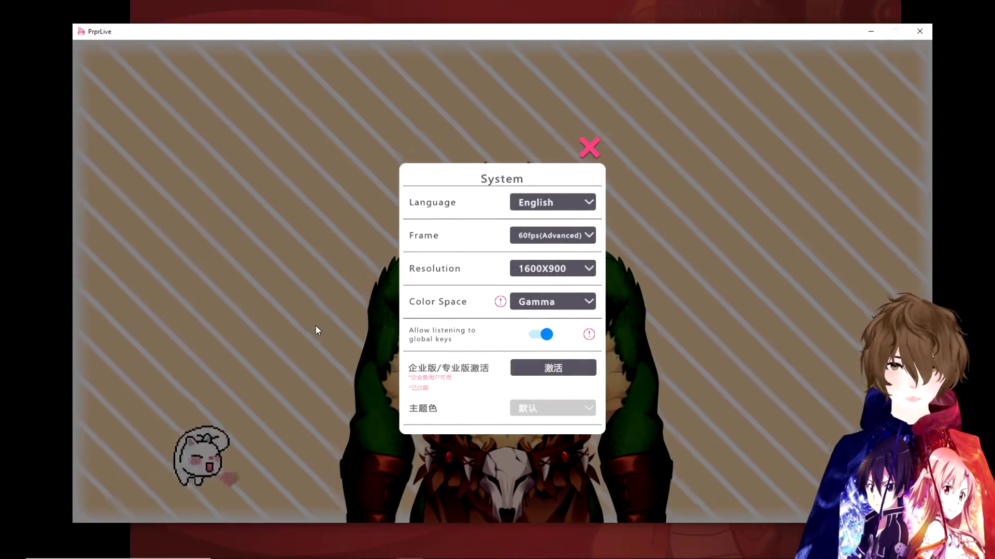
Step: Review the System dropdowns, keeping 1600X900 resolution, 60fps(Advanced) and English
left_click(529, 271)
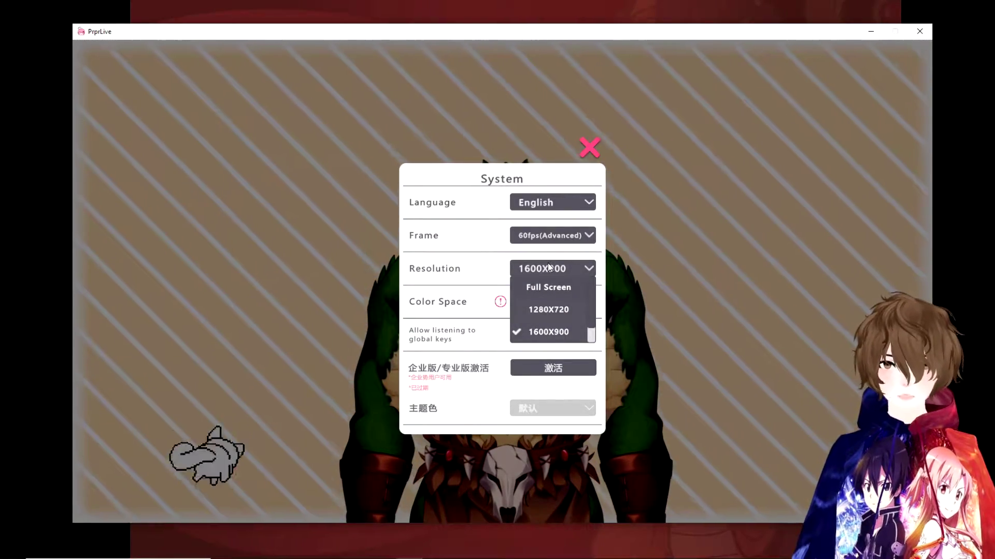
left_click(548, 264)
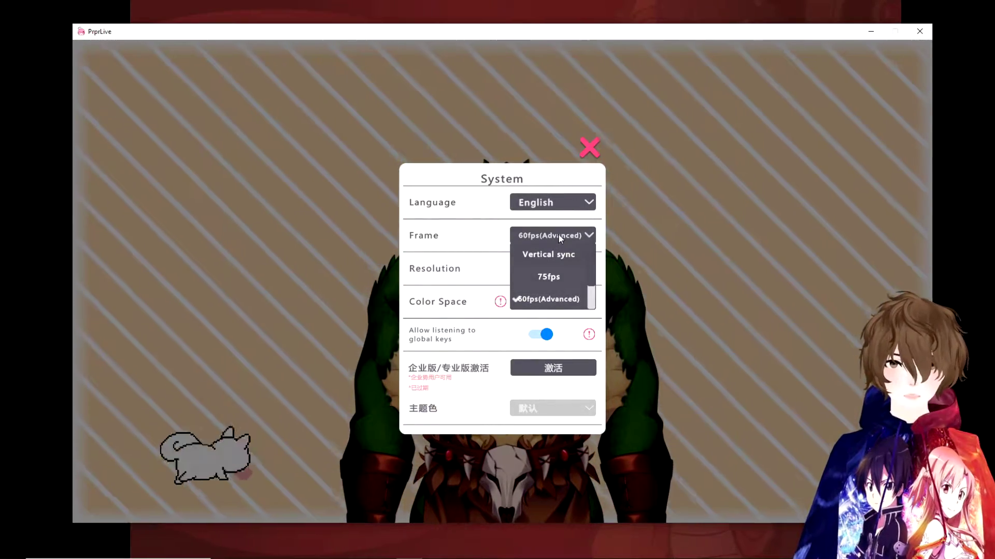
left_click(558, 235)
left_click(534, 204)
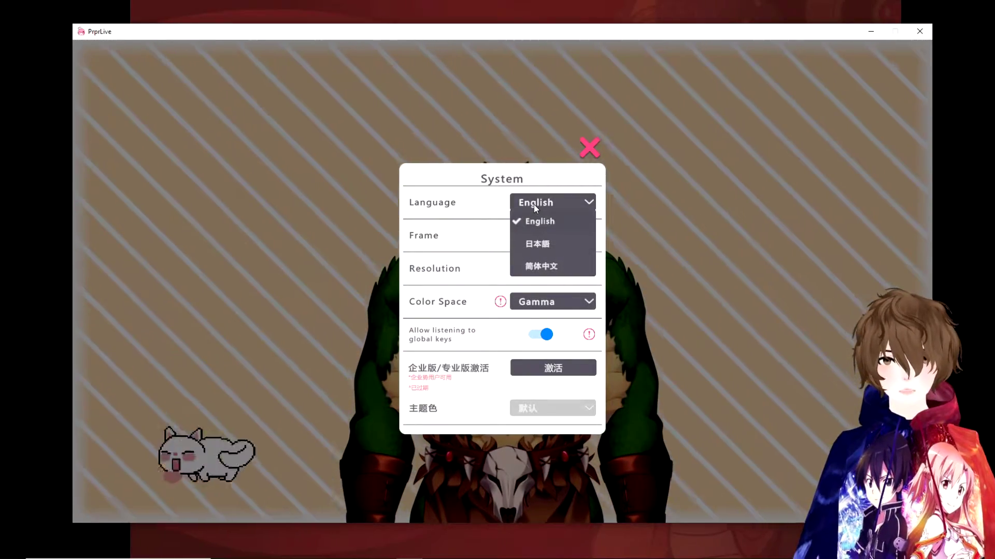
left_click(535, 205)
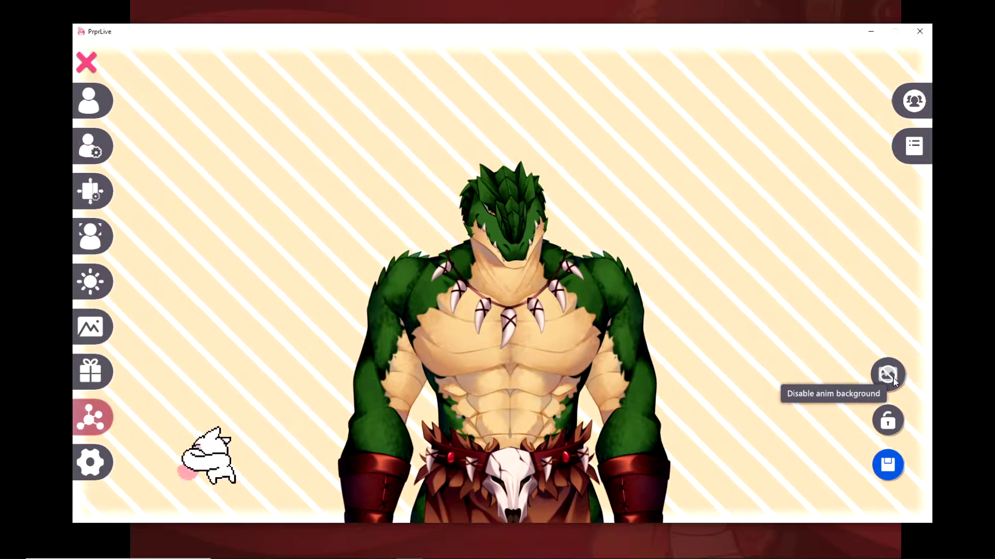
Step: Disable the animated background for a green screen and hide the PrprLive menus
left_click(888, 375)
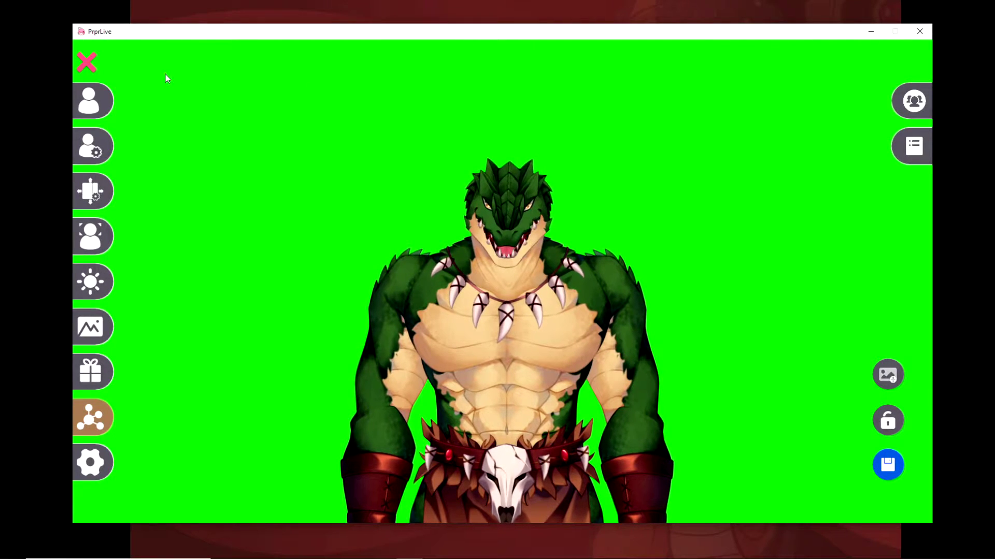
left_click(88, 66)
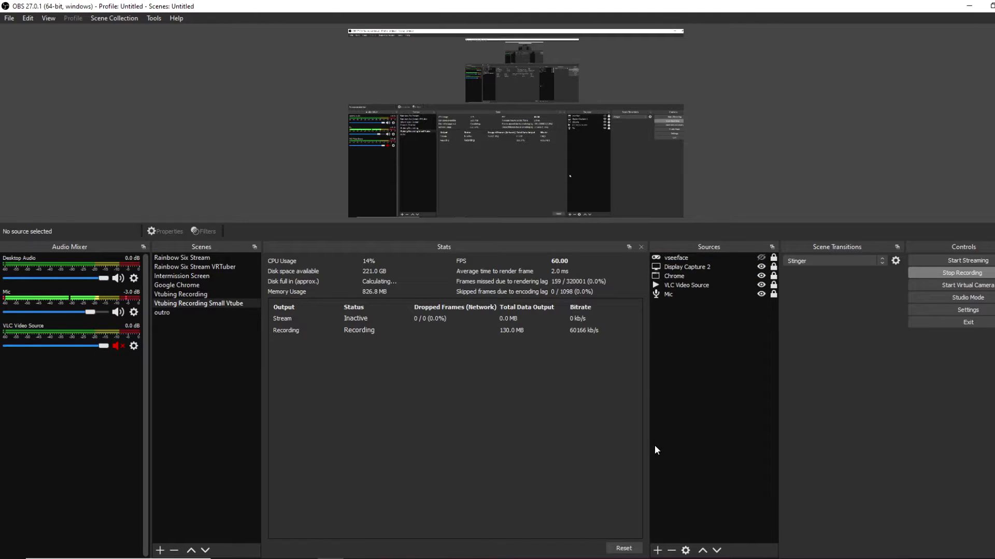
Step: Add a new Game Capture source named 'prprlive'
left_click(656, 551)
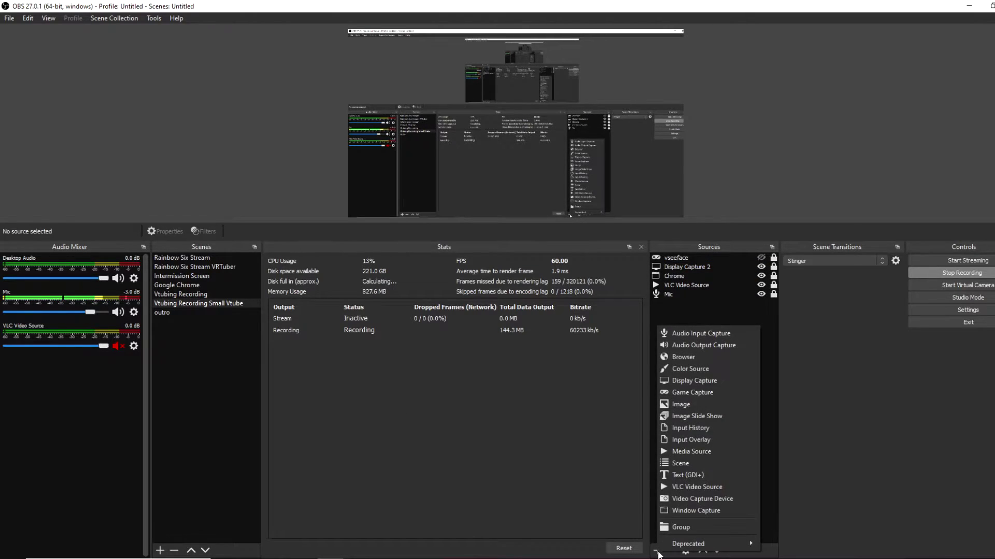
right_click(749, 321)
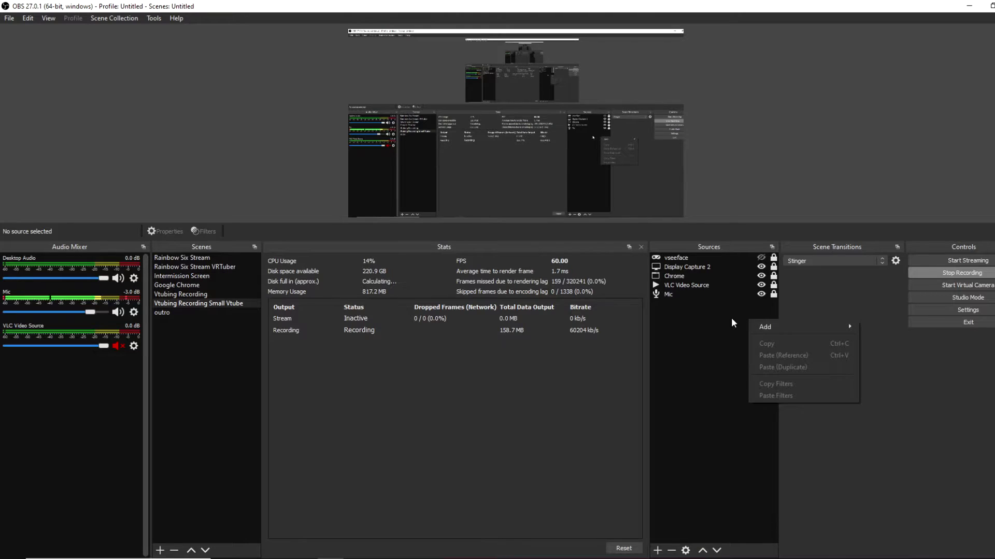
mouse_move(769, 326)
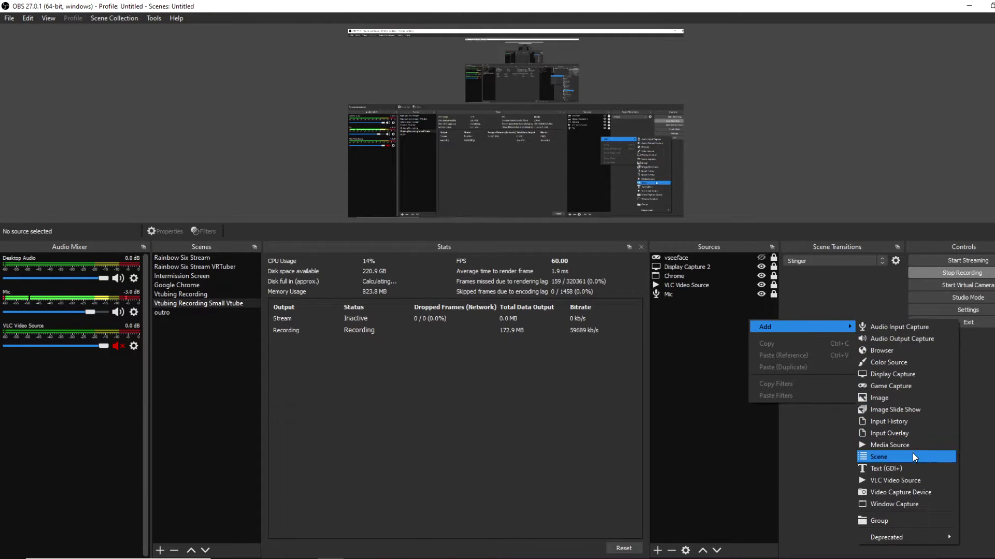
left_click(895, 386)
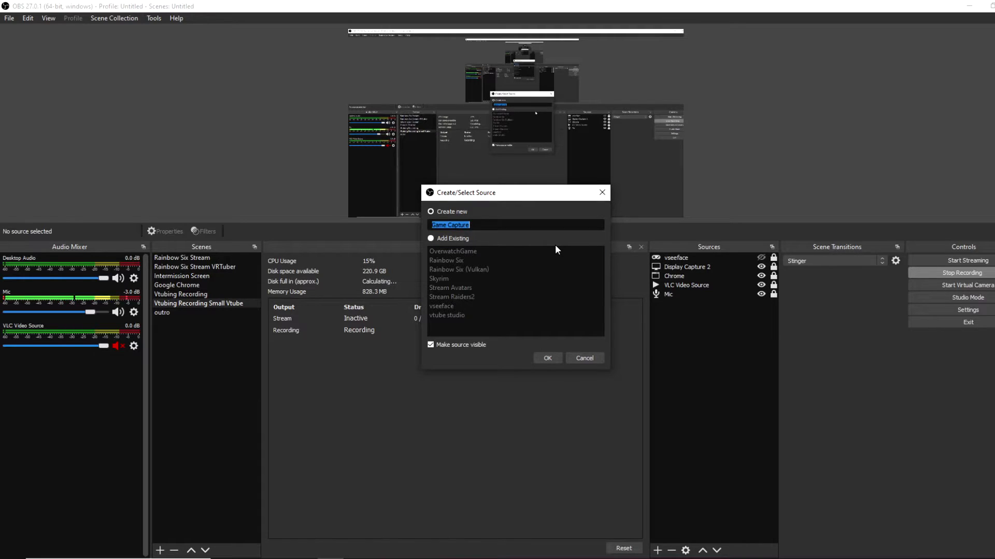
type("prpr")
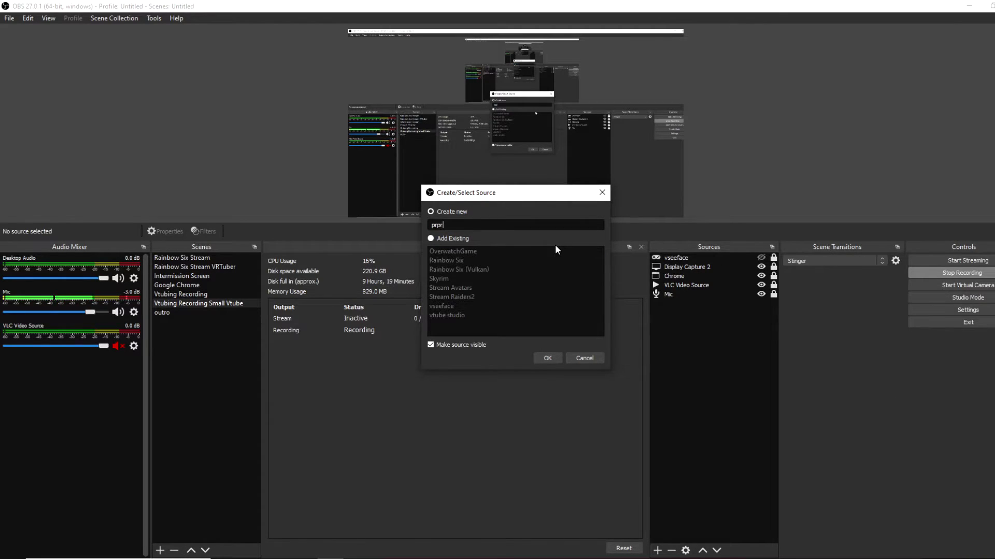
type("live")
left_click(547, 358)
Step: Set it to Capture specific window, targeting [PrprLive.exe]: PrprLive, and confirm
left_click(408, 364)
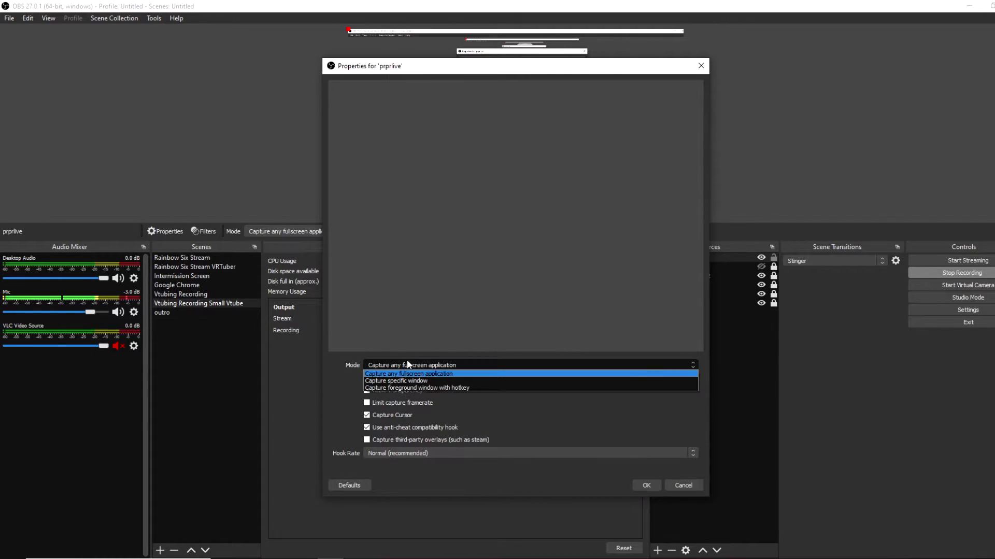
left_click(415, 382)
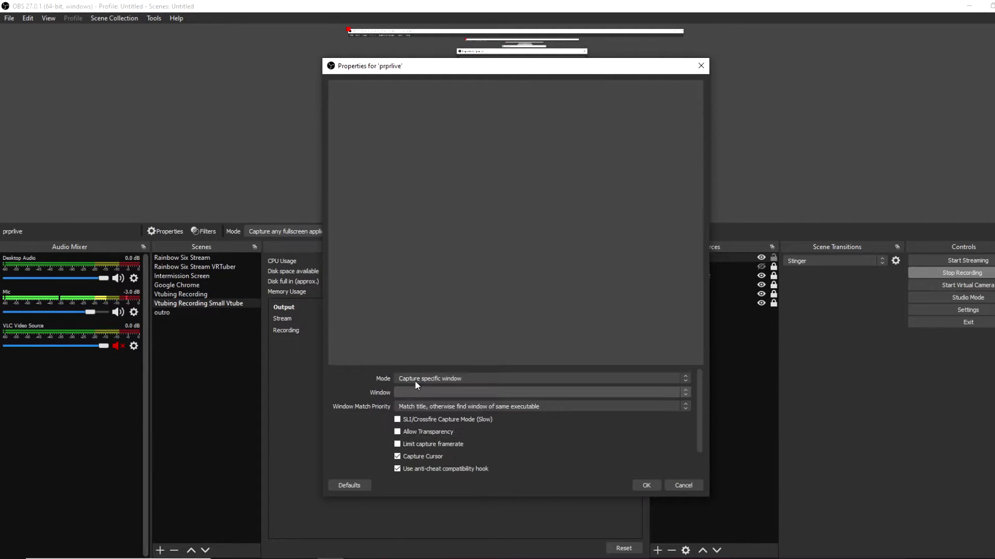
left_click(445, 393)
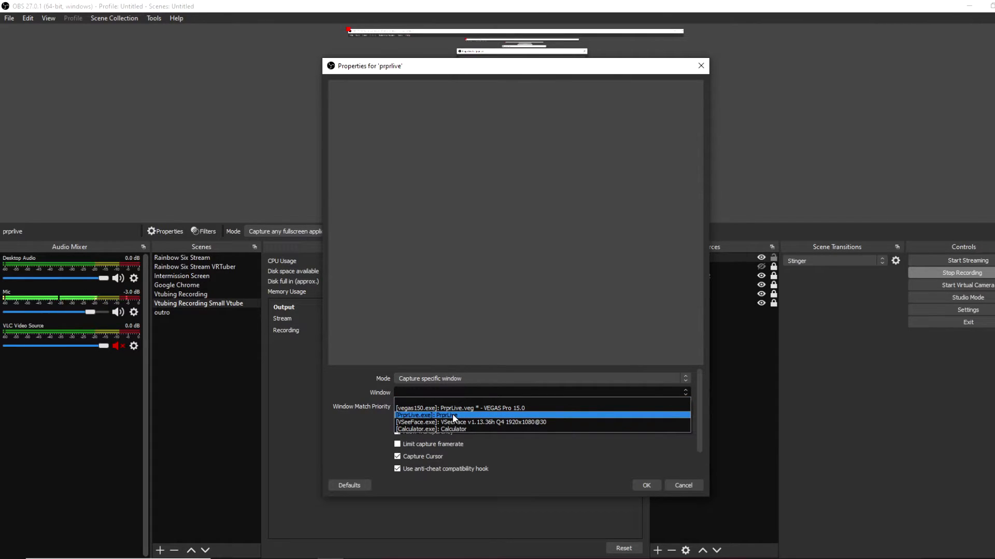
left_click(453, 416)
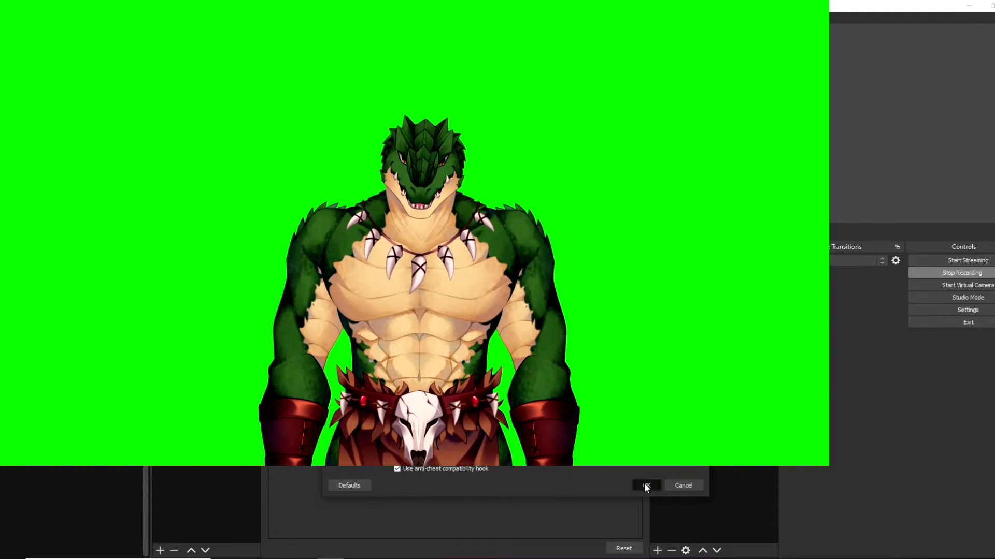
left_click(645, 485)
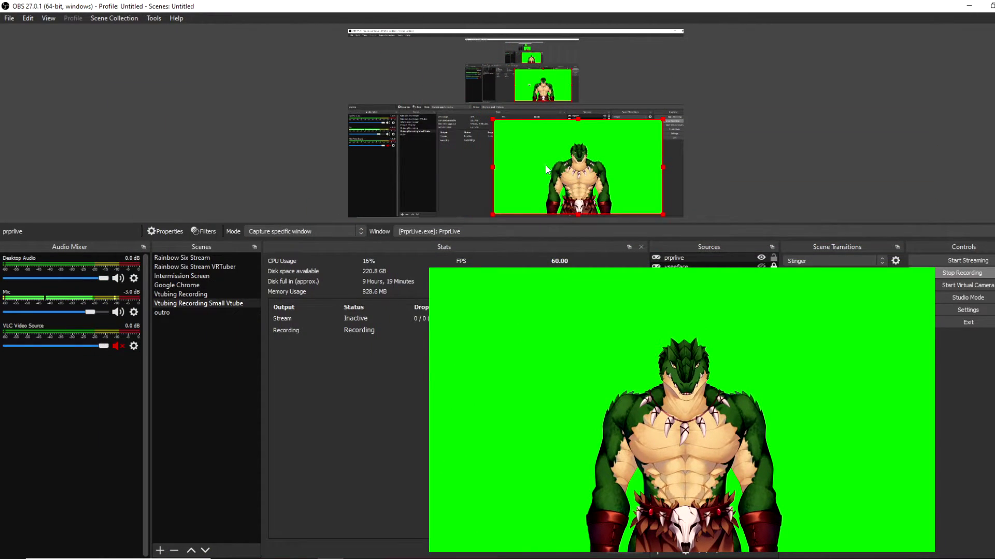
Step: Shift the avatar capture left and open the prprlive source's Filters window
left_click_drag(546, 166, 420, 170)
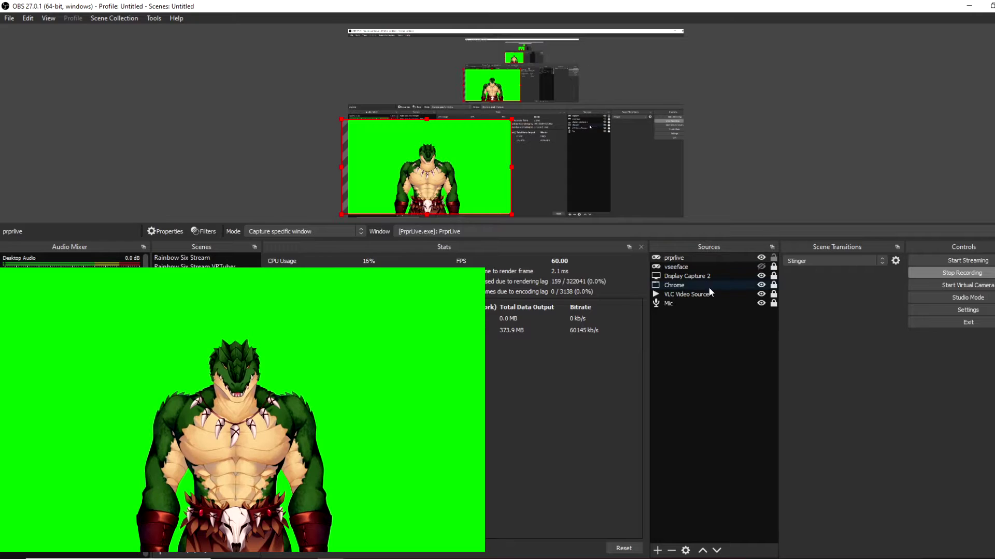
right_click(675, 259)
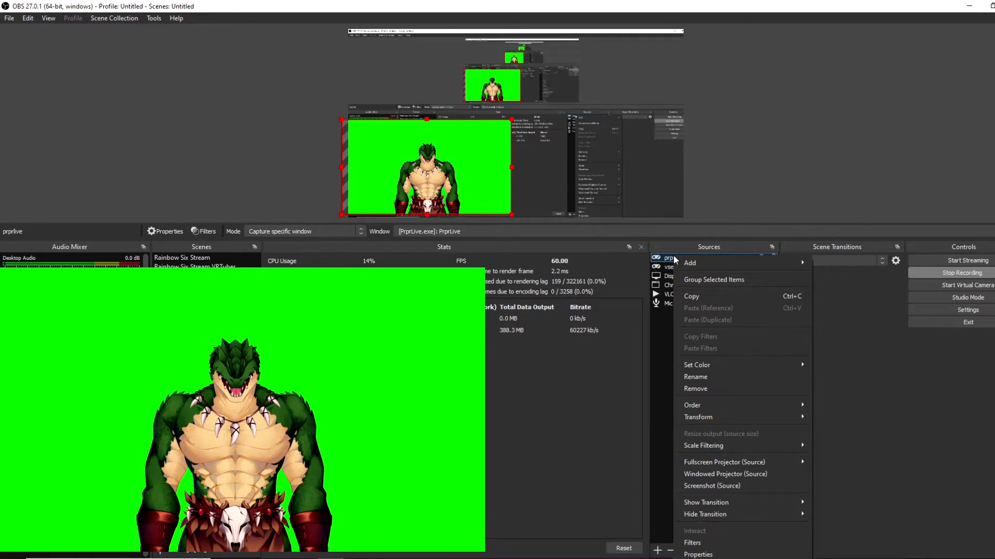
left_click(721, 544)
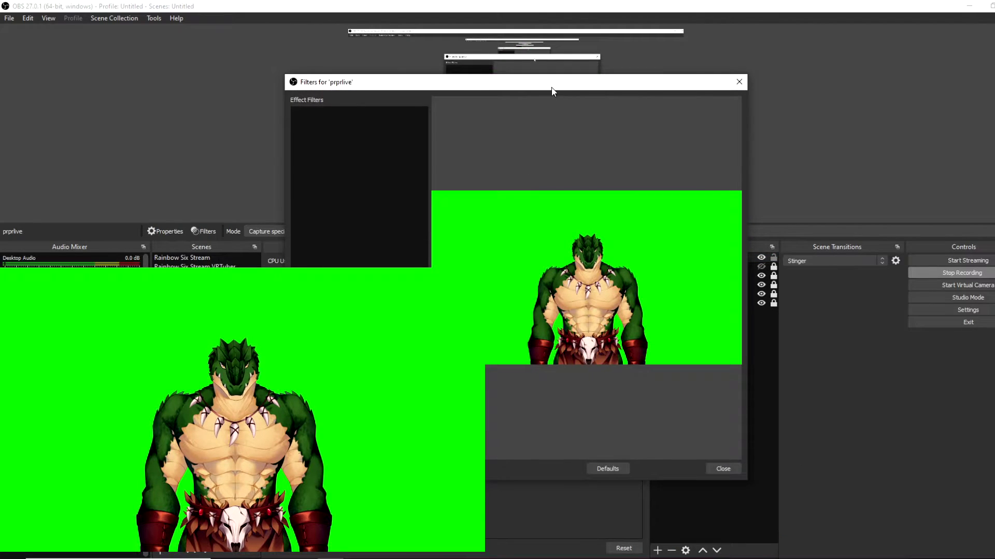
left_click_drag(551, 88, 711, 91)
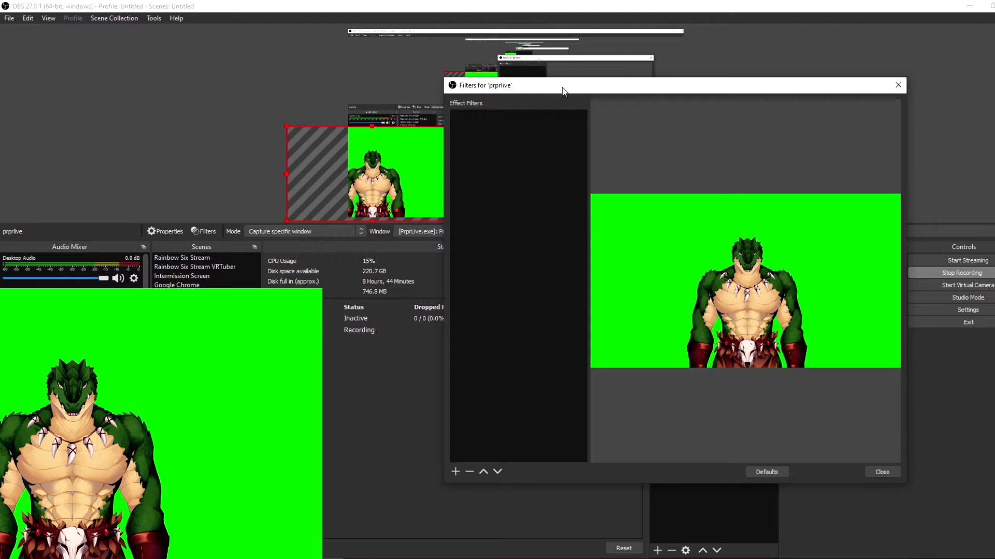
left_click_drag(563, 88, 618, 55)
Step: Add a Chroma Key effect filter, then open PrprLive's video streaming settings
left_click(508, 439)
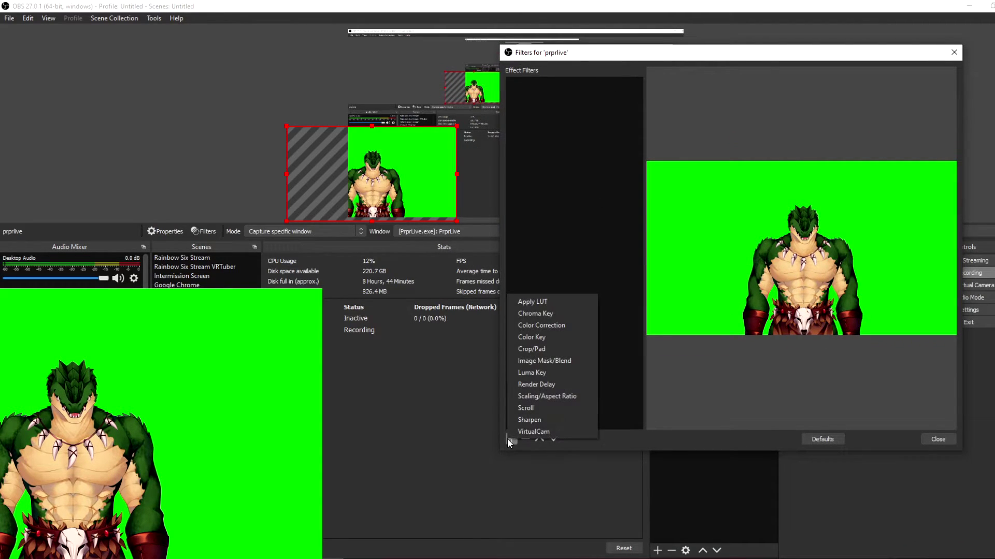
left_click(561, 313)
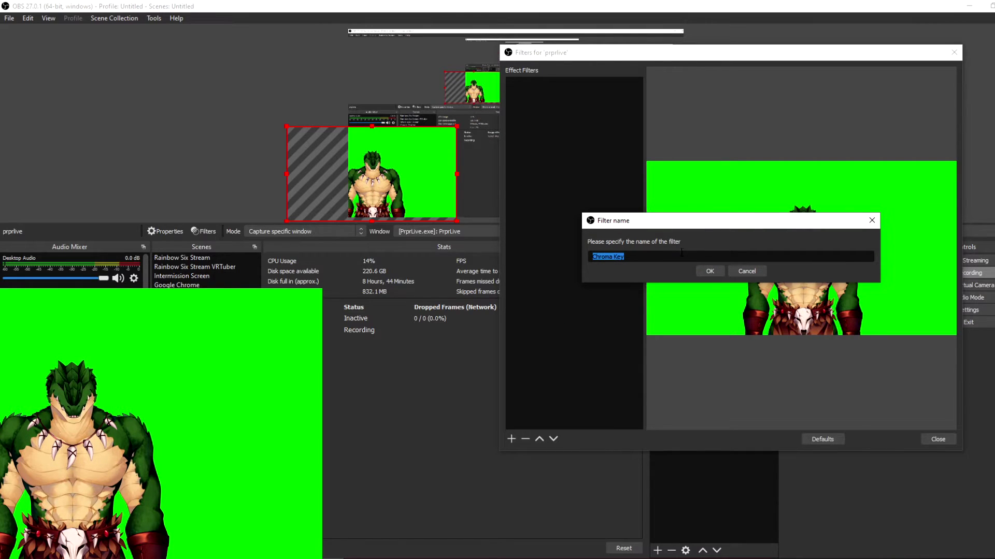
left_click(701, 268)
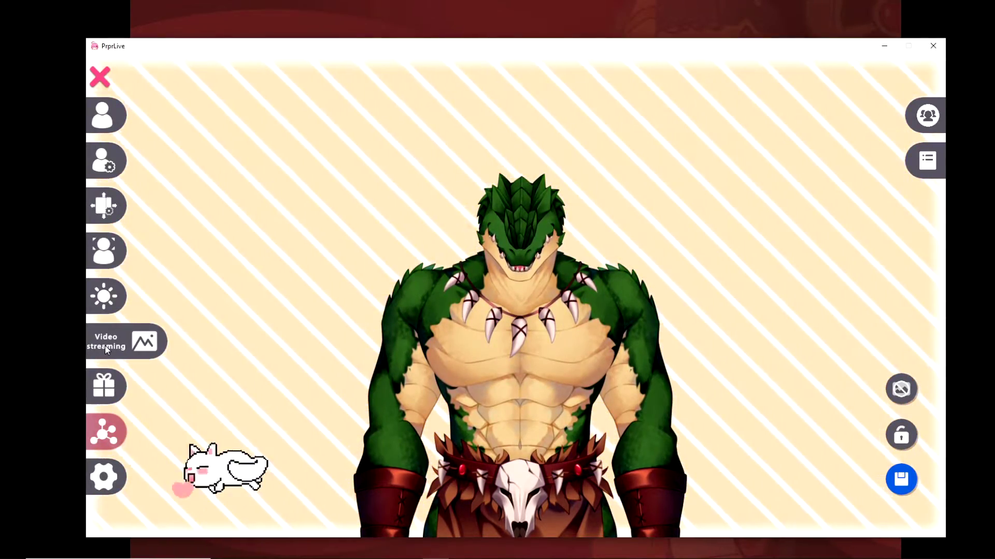
left_click(105, 345)
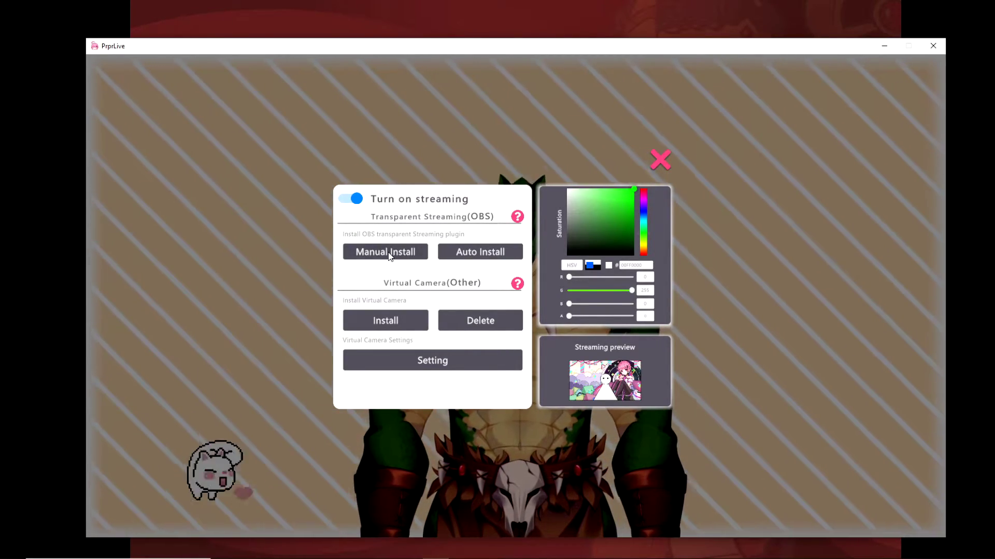
Step: Manually install PrprLive's OBS transparent-streaming plugin into C:/Program Files/obs-studio and dismiss the success notice
left_click(390, 253)
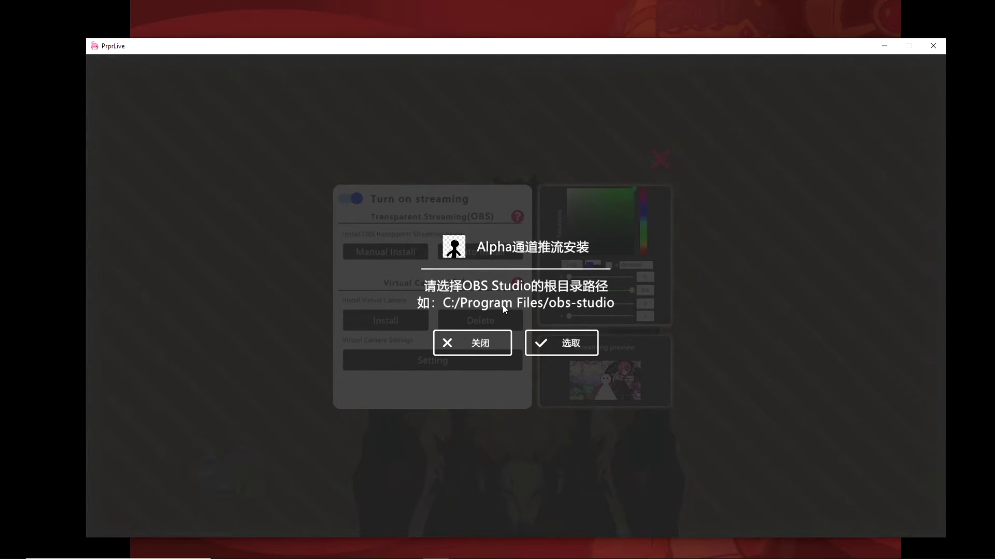
left_click(542, 349)
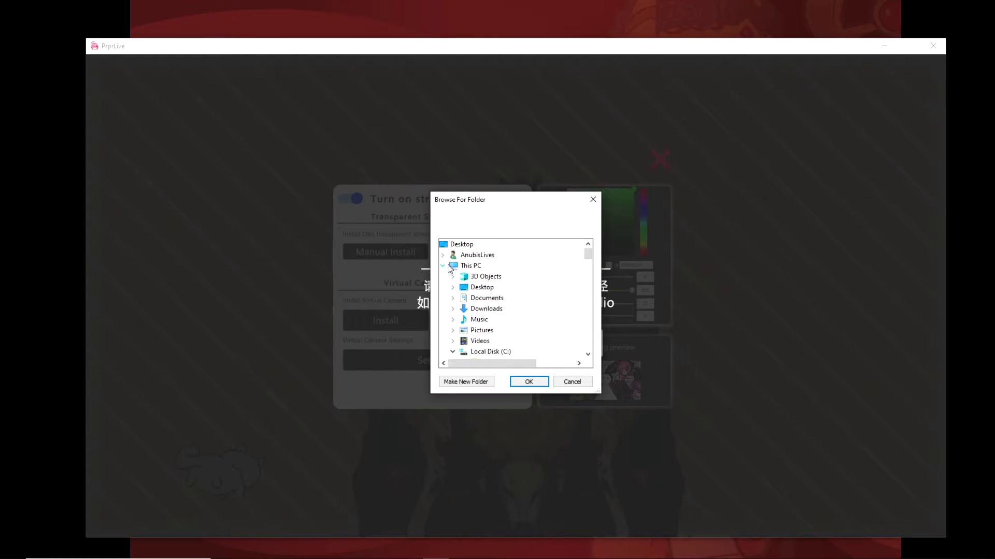
scroll(471, 269, "down", 1)
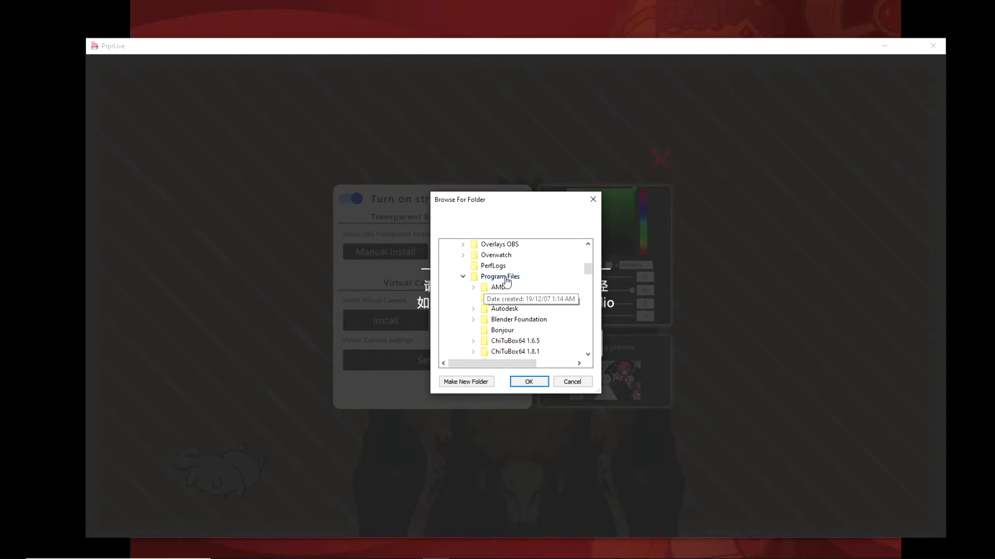
scroll(507, 281, "down", 3)
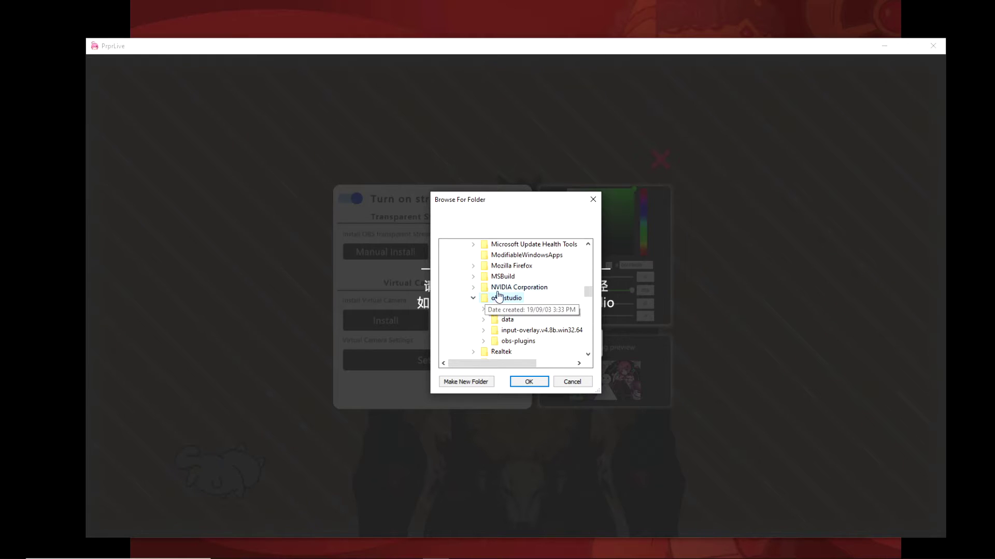
left_click(536, 387)
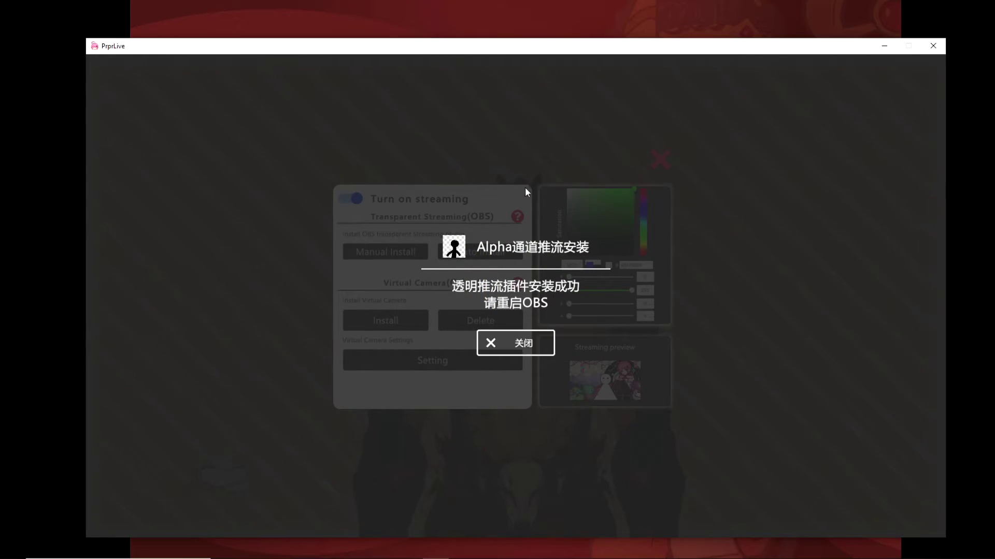
left_click(490, 344)
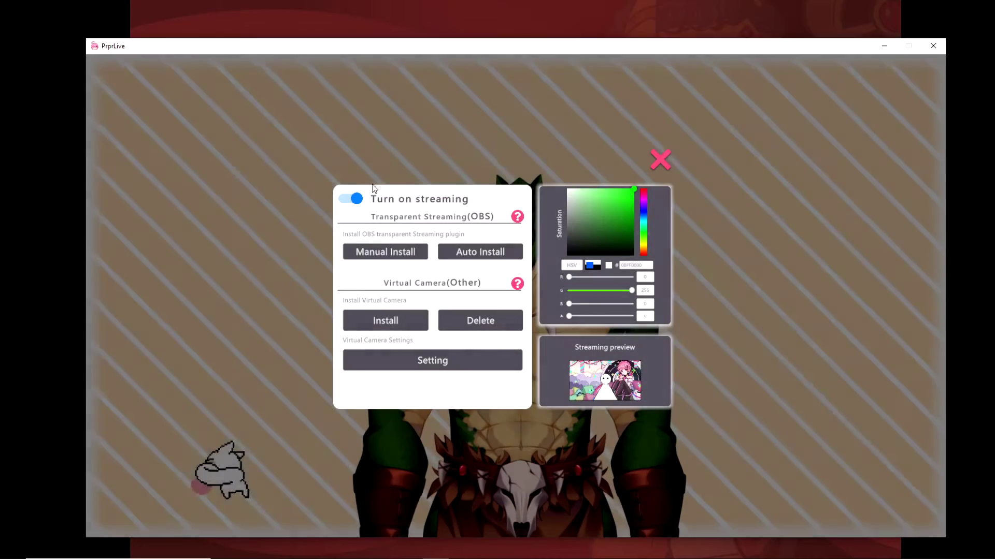
Step: Close PrprLive's streaming panel and disable the animated background so it shows plain green
left_click(660, 160)
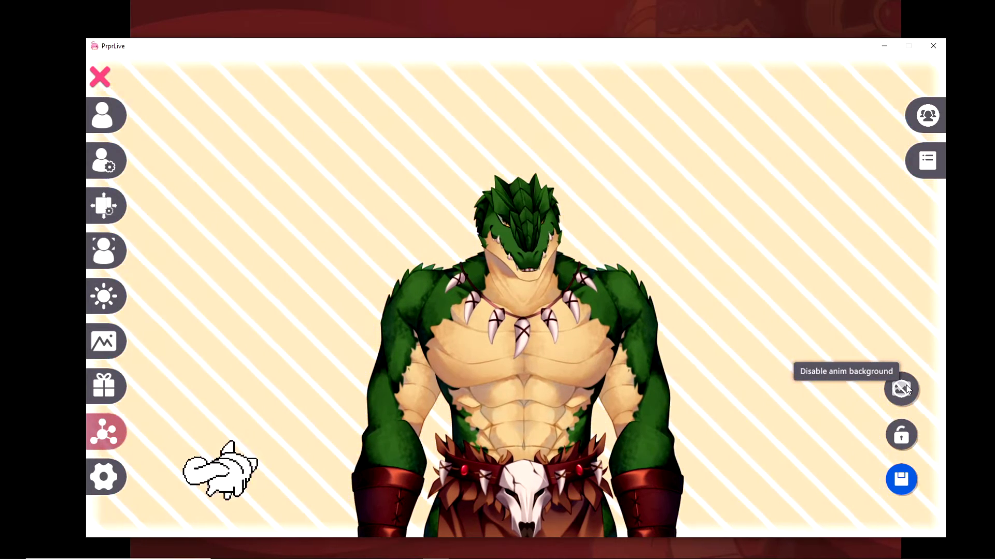
left_click(902, 389)
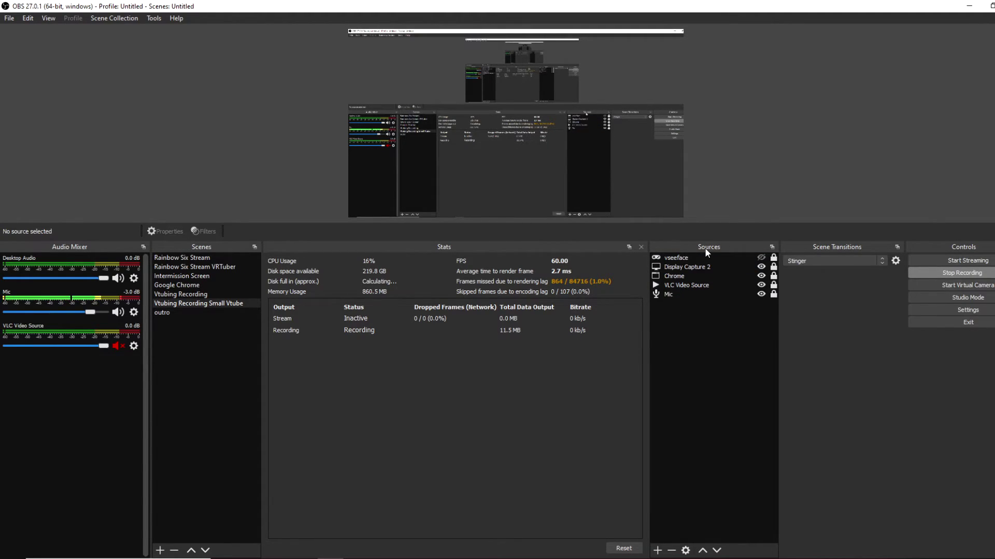
left_click(657, 551)
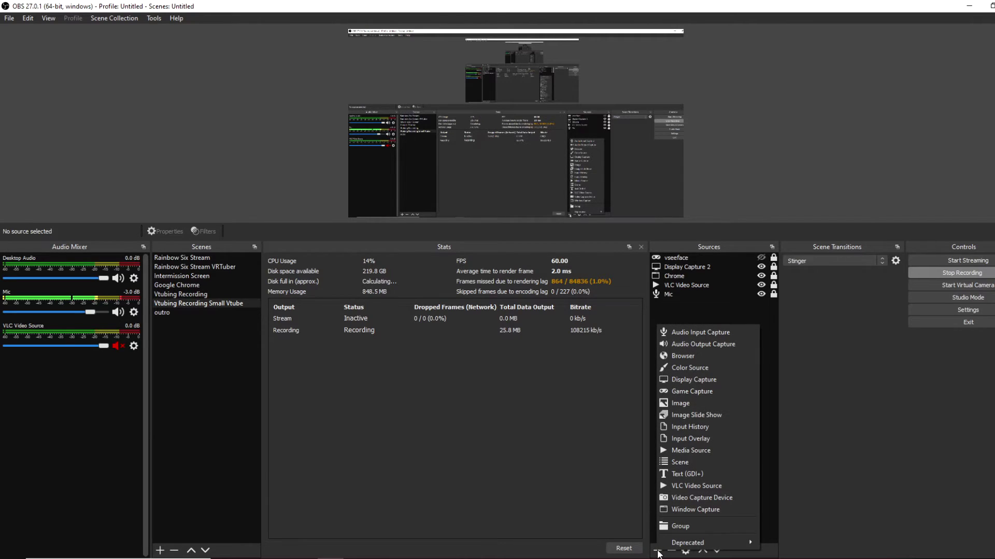
Step: Add a Game Capture source named 'prprlive' in 'Capture specific window' mode targeting the PrprLive window
left_click(705, 393)
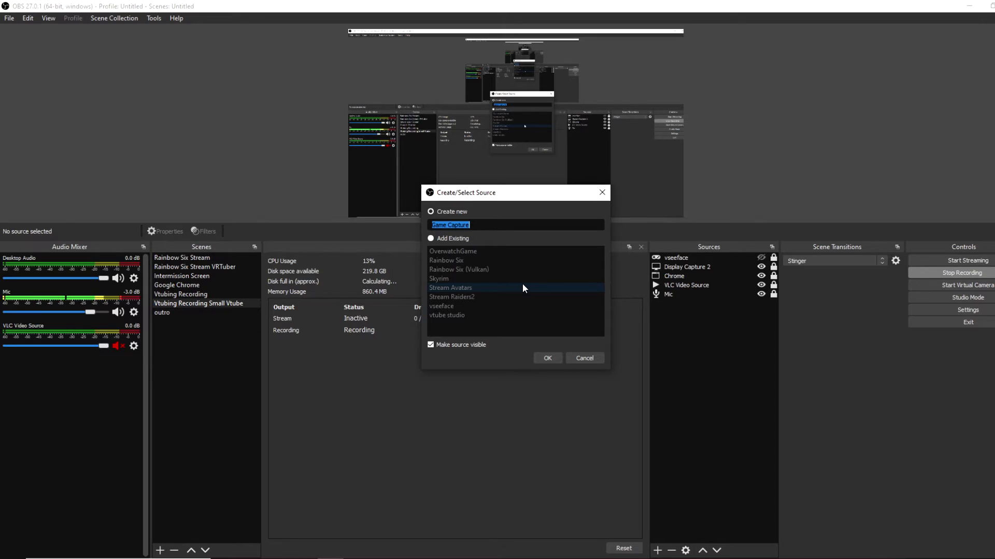
type("ive")
left_click(546, 357)
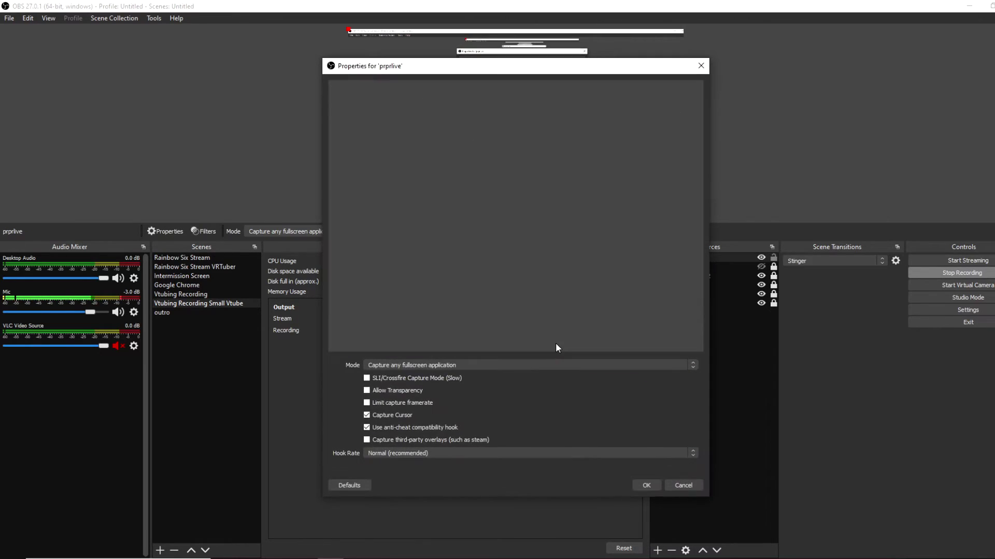
left_click(415, 365)
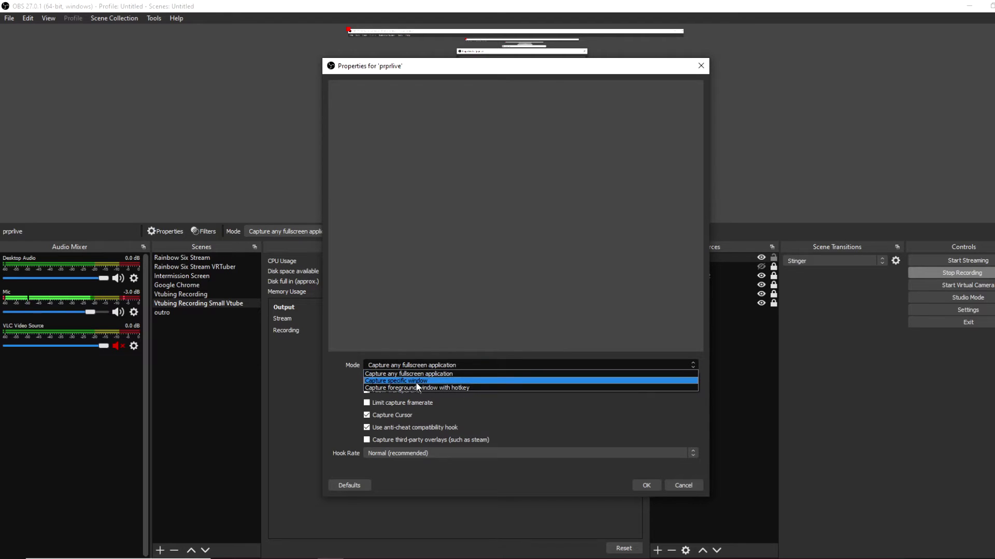
left_click(413, 382)
left_click(430, 396)
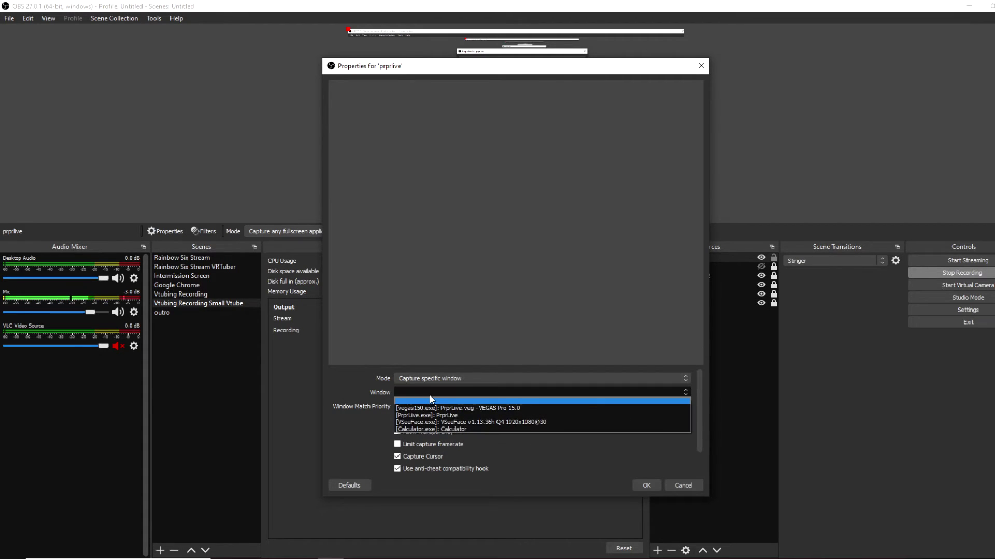
left_click(441, 412)
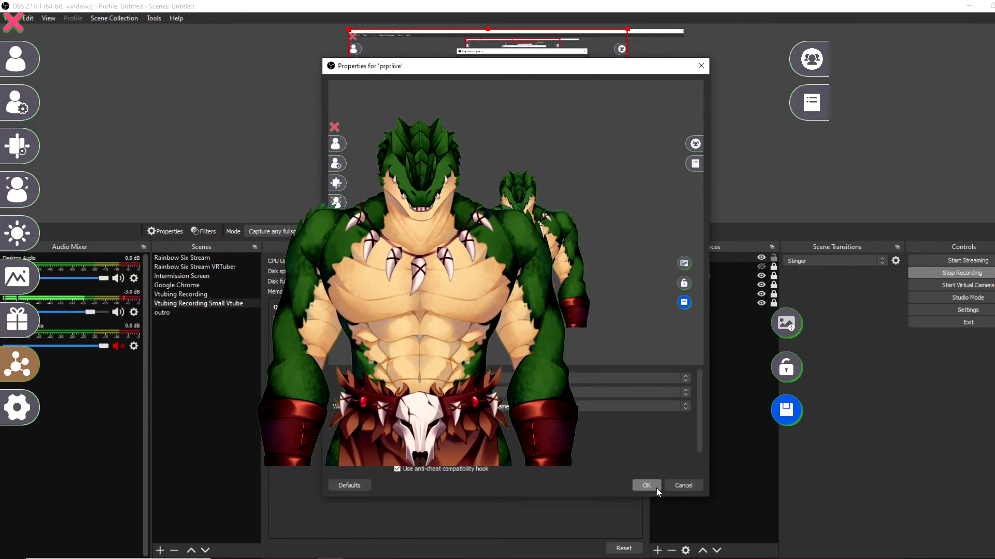
left_click(652, 485)
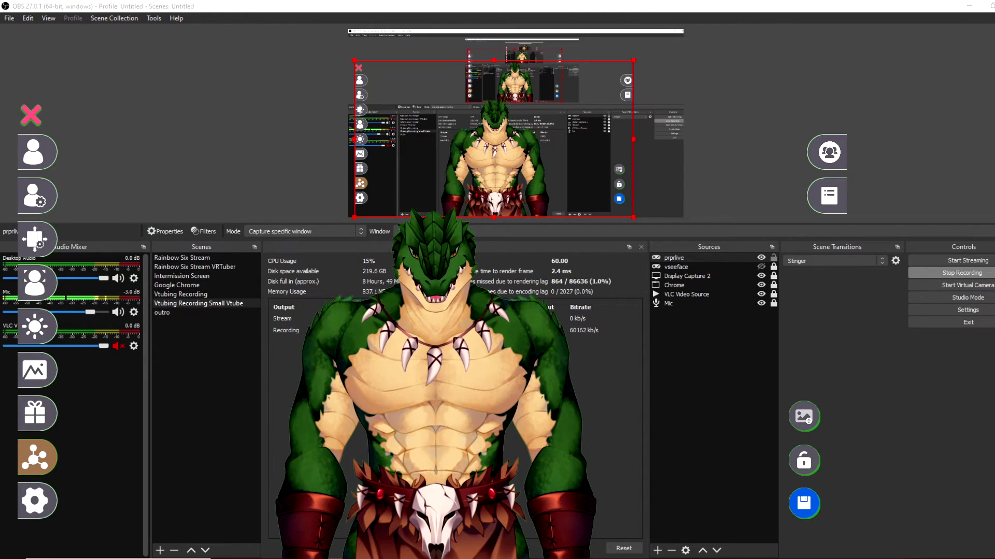
Step: Close PrprLive's side menu to save its settings and drag the crocodile avatar to the lower left
key("alt+Tab")
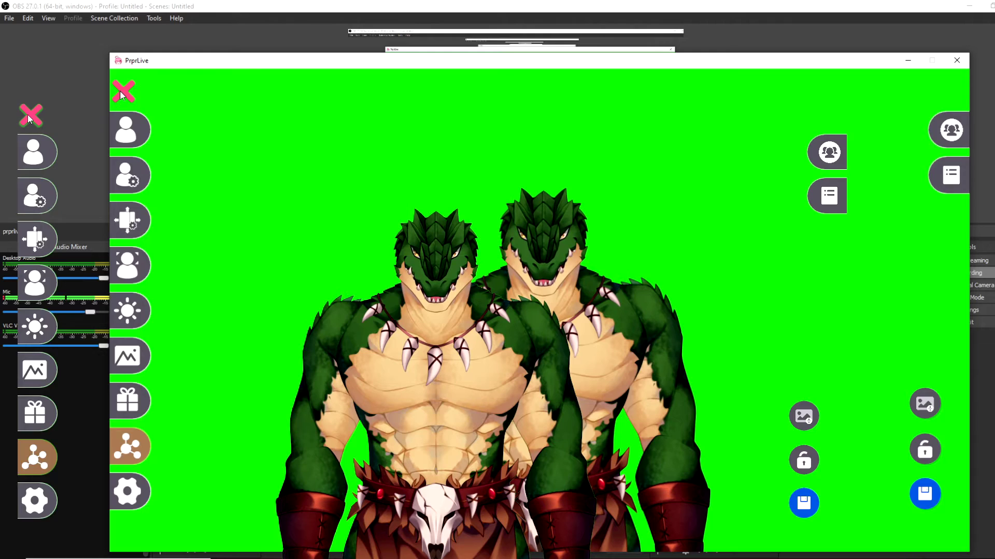
left_click(119, 93)
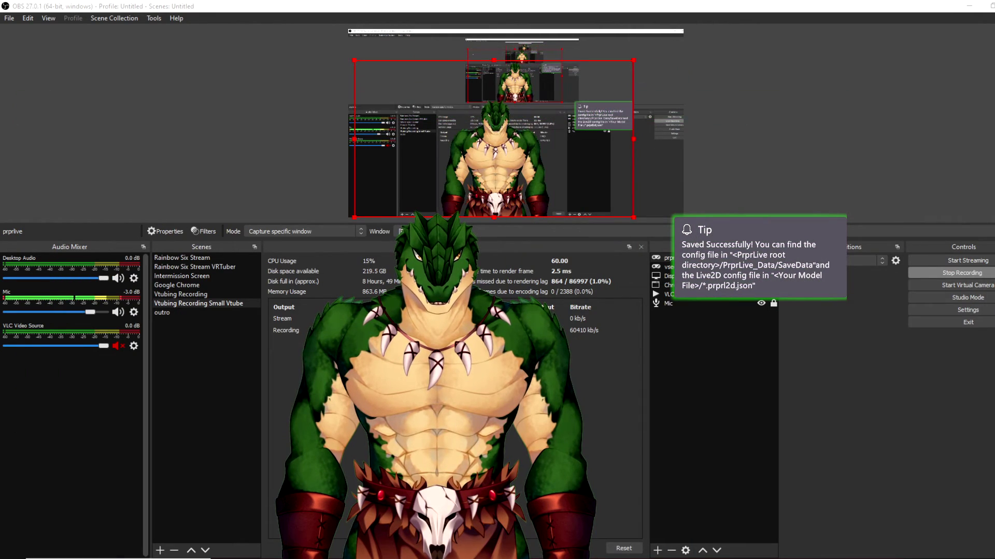
left_click_drag(481, 357, 241, 373)
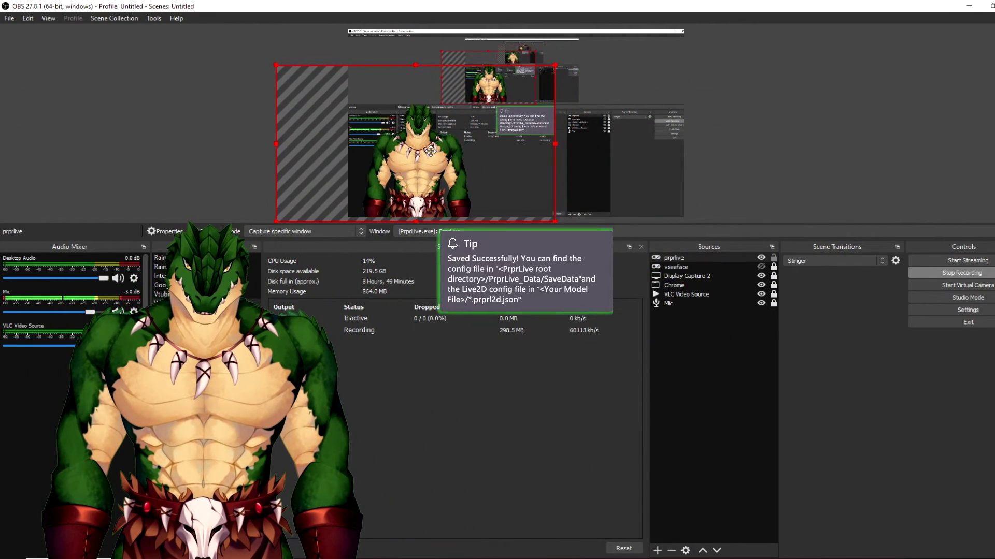
left_click(834, 141)
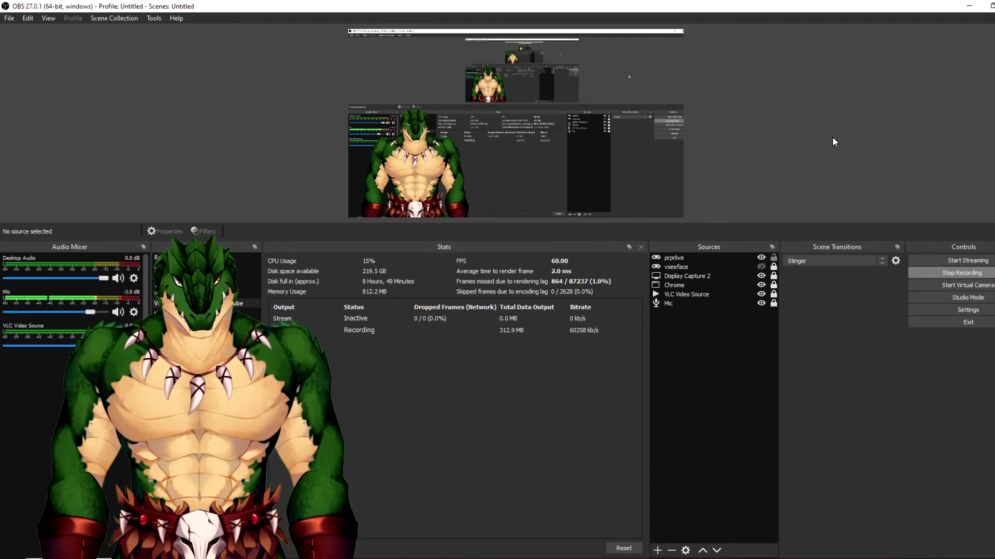